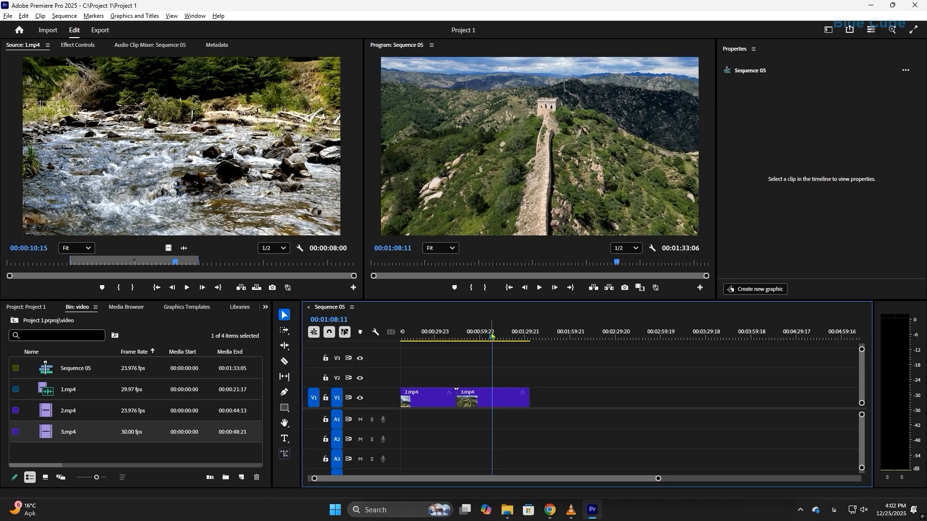
# Step: Select 2.mp4 and 3.mp4 in turn, scrub to 00:00:29:10 and briefly play the sequence
pyautogui.moveTo(493, 339); pyautogui.dragTo(428, 342)
pyautogui.click(437, 399)
pyautogui.click(473, 401)
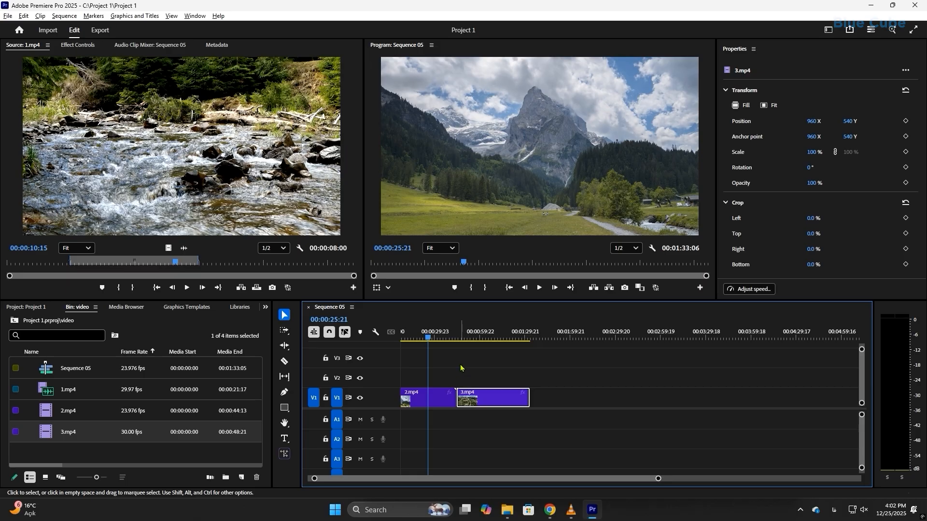
pyautogui.moveTo(428, 337)
pyautogui.mouseDown()
pyautogui.moveTo(479, 343)
pyautogui.moveTo(433, 341)
pyautogui.mouseUp()
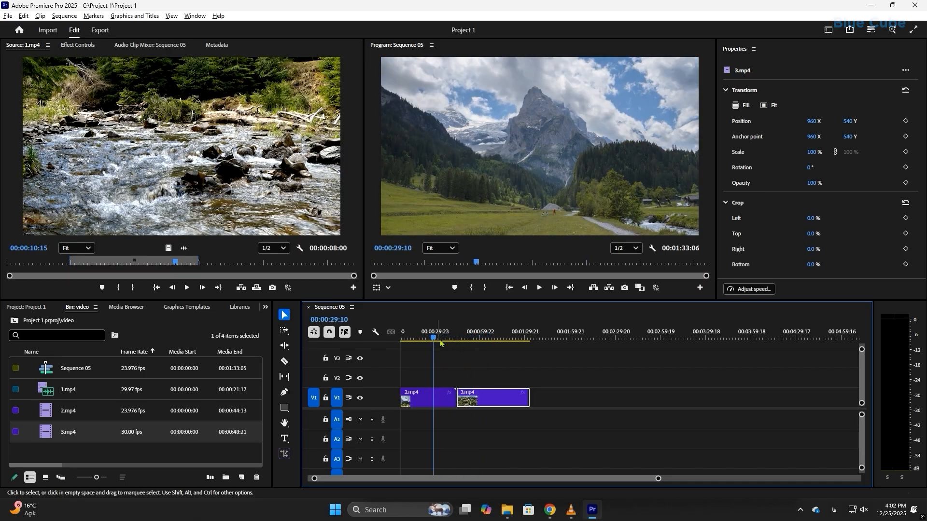
pyautogui.click(540, 288)
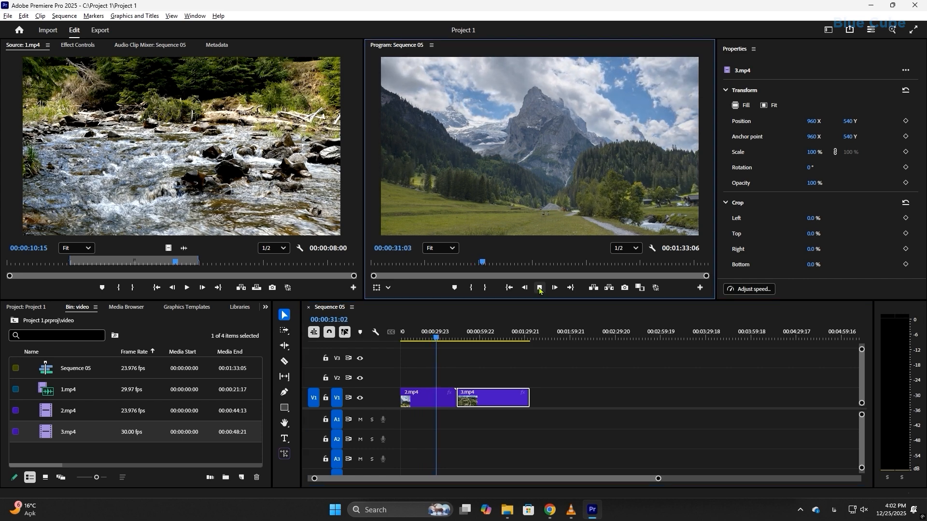
pyautogui.click(540, 288)
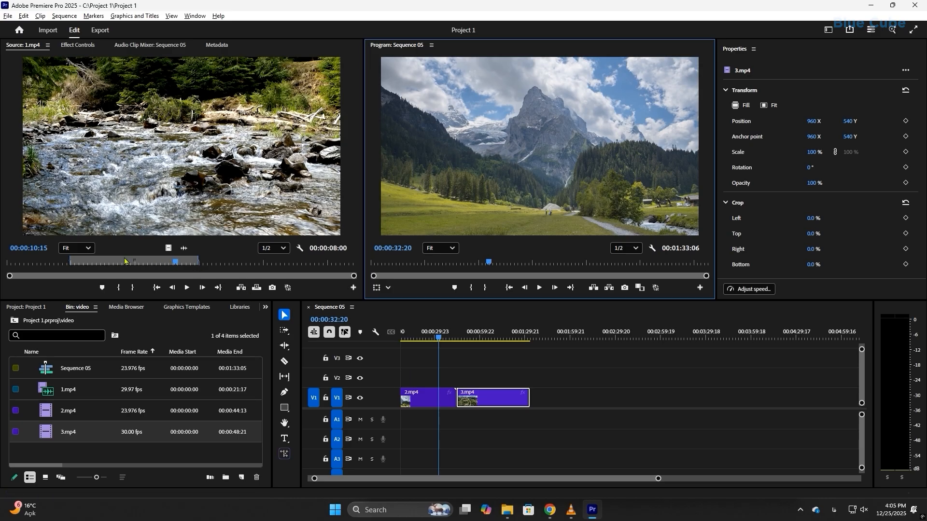
# Step: Clear the In and Out points of source clip 1.mp4 and place it on track V2 above 2.mp4, with its audio on A2
pyautogui.rightClick(151, 262)
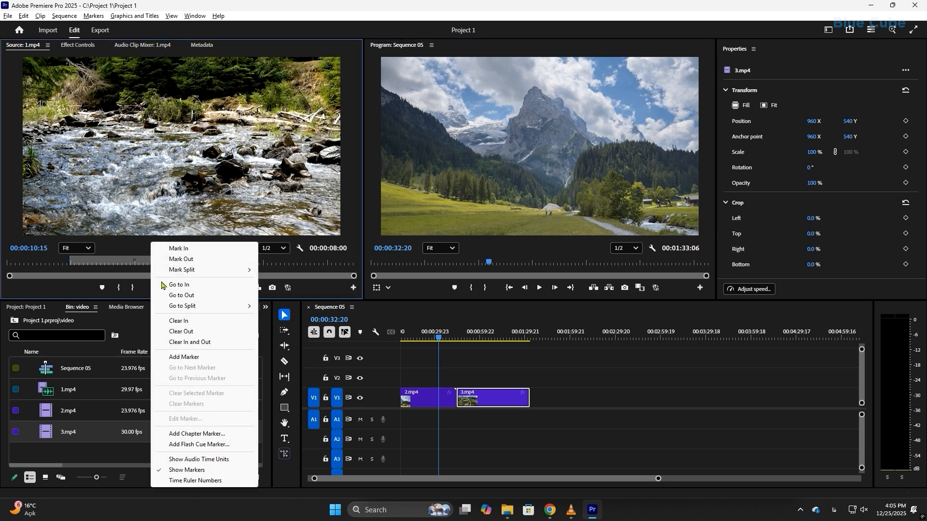
pyautogui.click(210, 342)
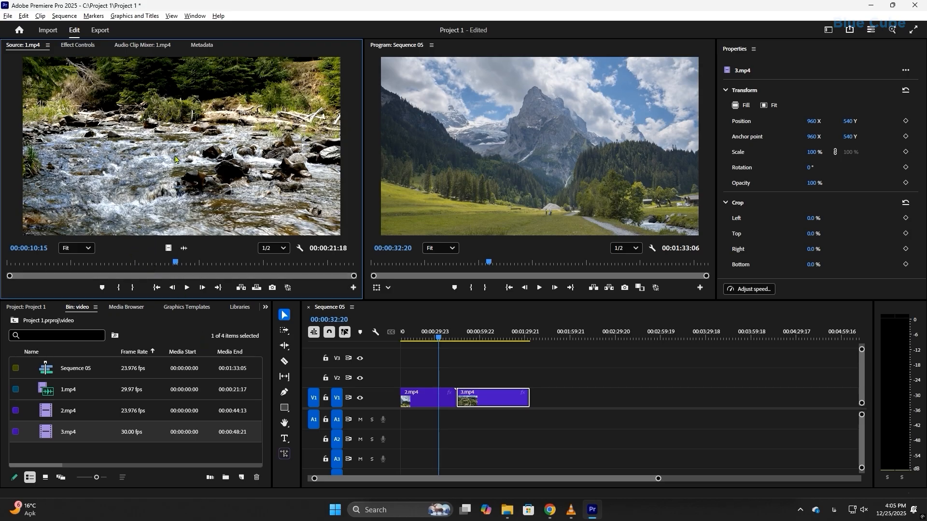
pyautogui.moveTo(195, 183); pyautogui.dragTo(414, 376)
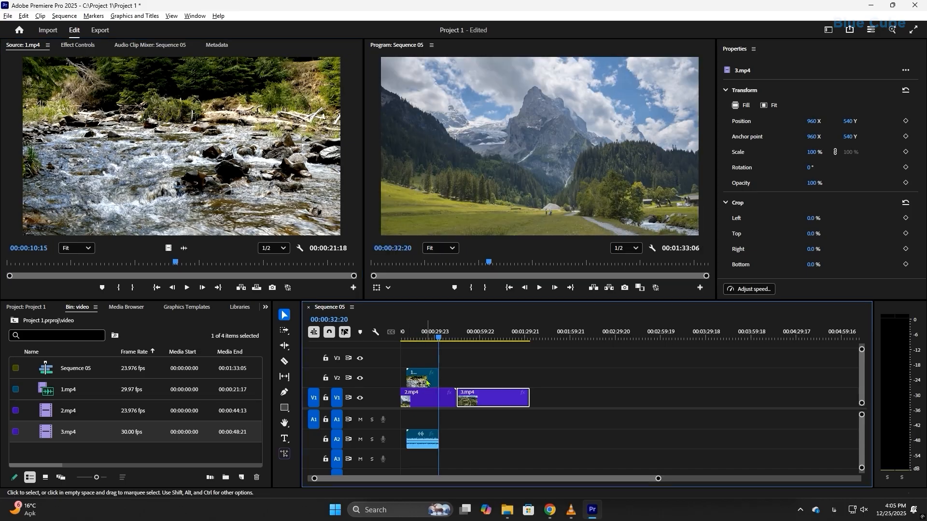
pyautogui.click(417, 380)
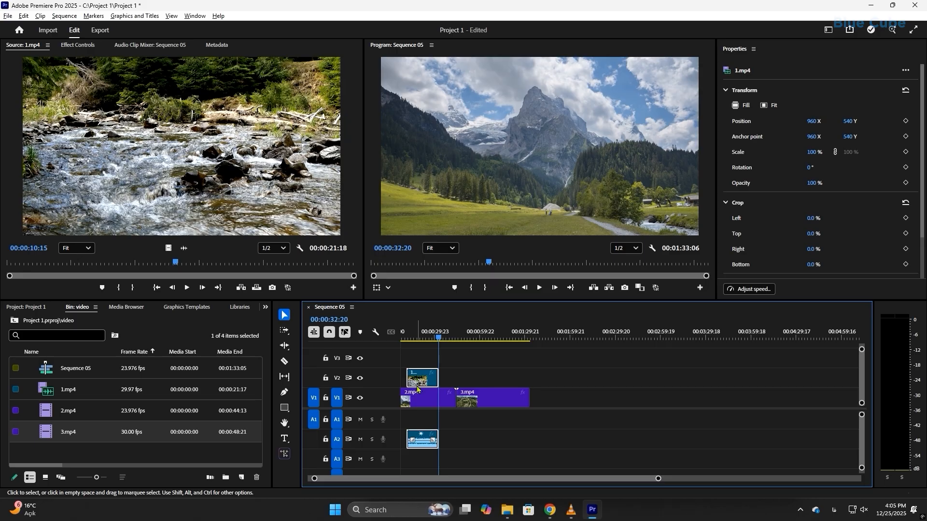
# Step: Scrub the timeline across 1.mp4 on V2 and play just past its end to compare which track is shown
pyautogui.moveTo(421, 341); pyautogui.dragTo(421, 341)
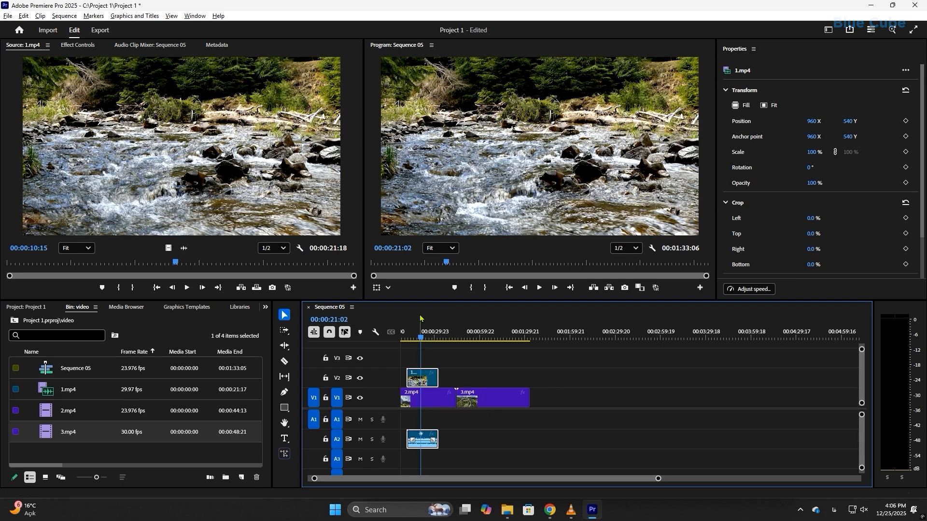
pyautogui.click(414, 337)
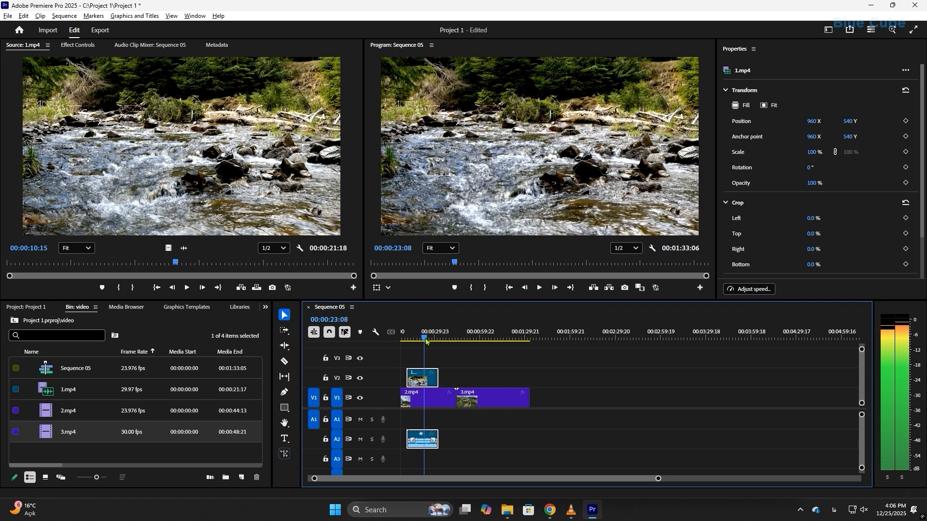
pyautogui.moveTo(415, 337); pyautogui.dragTo(439, 341)
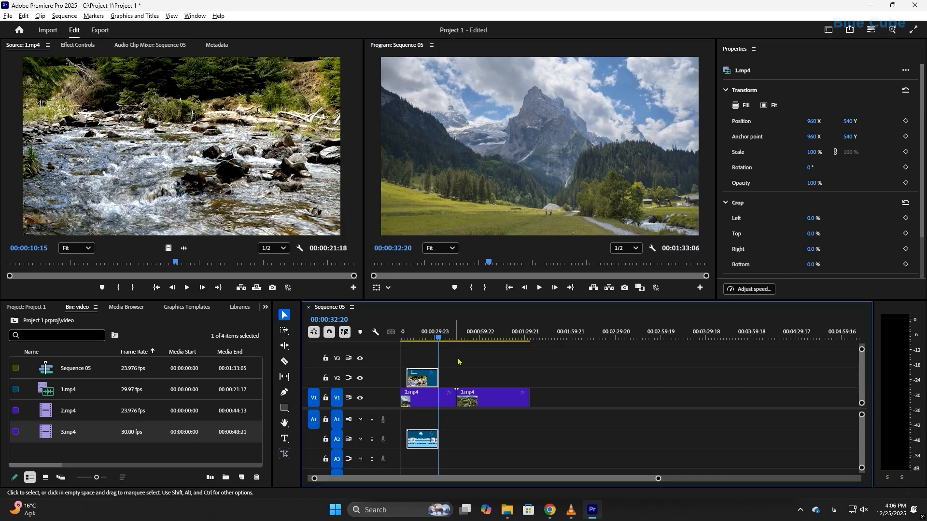
pyautogui.click(540, 288)
pyautogui.click(540, 289)
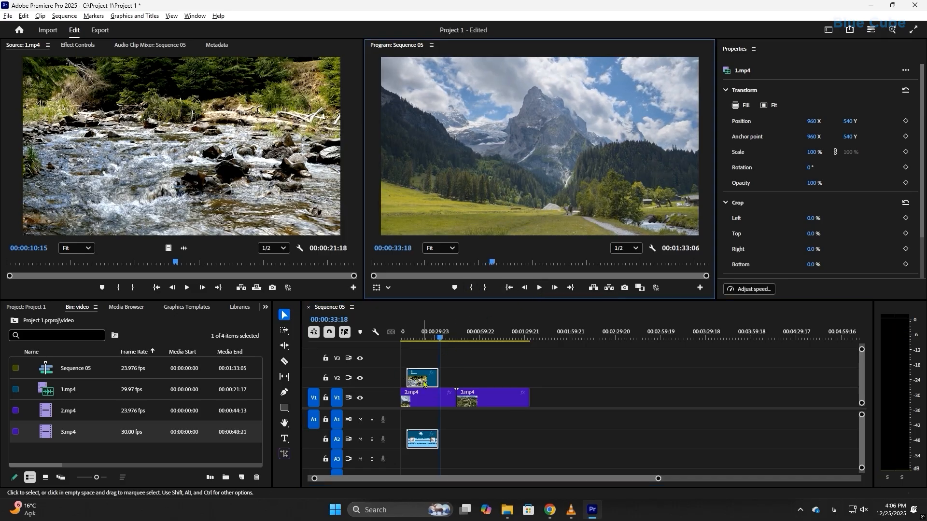
pyautogui.click(423, 338)
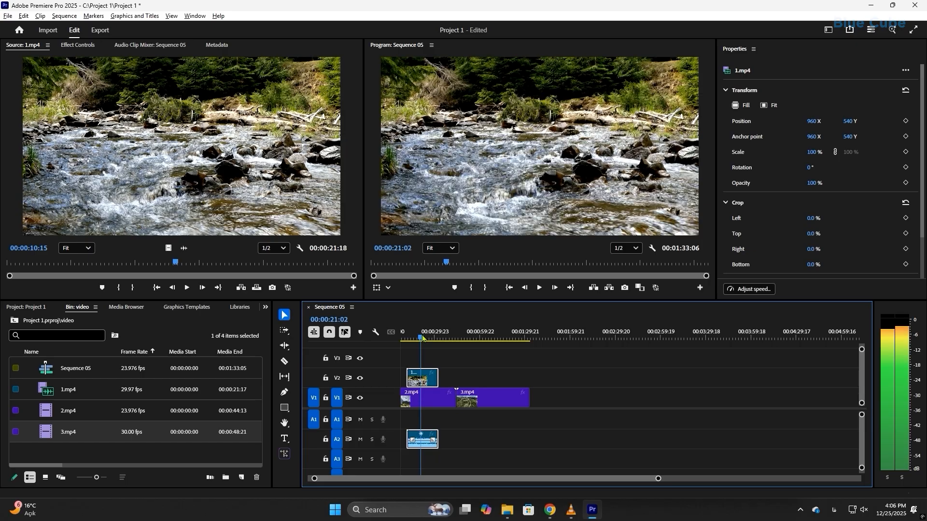
pyautogui.click(429, 339)
pyautogui.moveTo(429, 339); pyautogui.dragTo(421, 340)
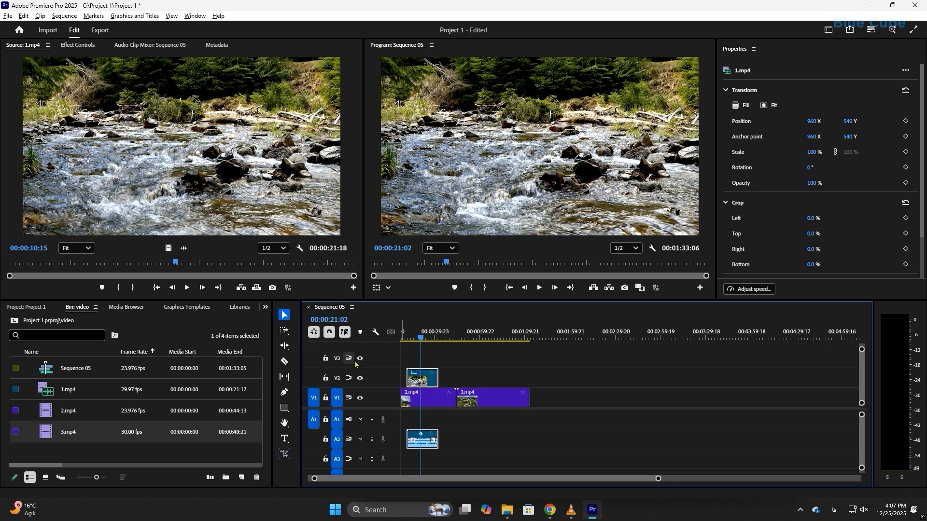
# Step: Move 1.mp4 to the start of the sequence with its audio on A1, and delete the clip from the timeline
pyautogui.moveTo(427, 437); pyautogui.dragTo(419, 429)
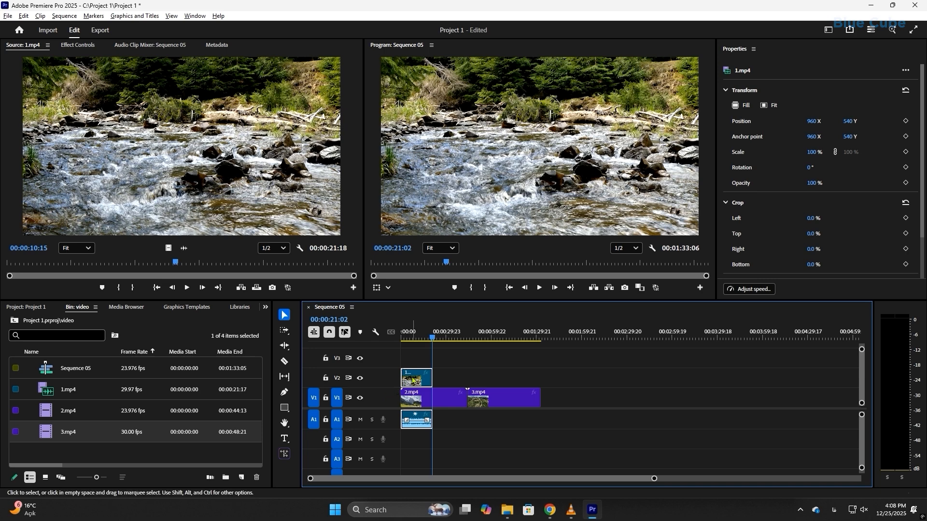
pyautogui.press('Delete')
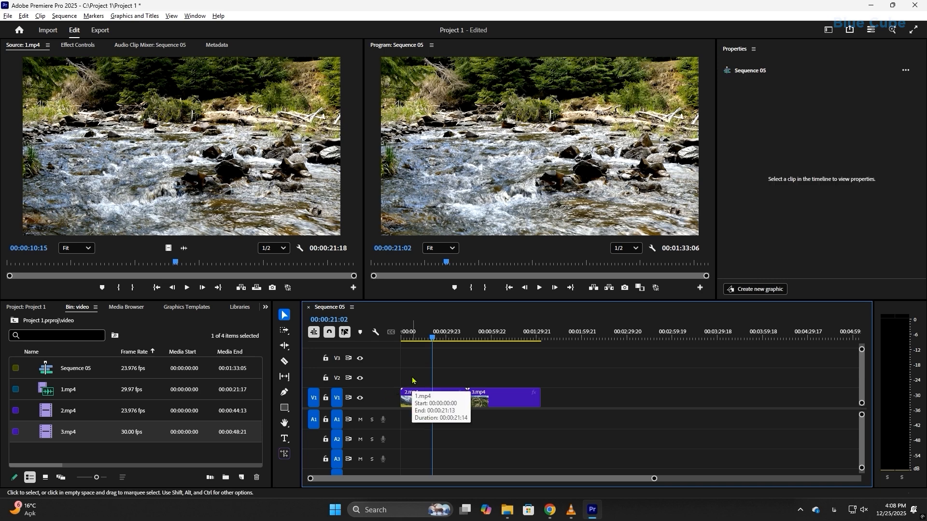
# Step: Insert source clip 1.mp4 on tracks V1 and A1 at 00:00:08:08, and undo the insertion
pyautogui.click(413, 337)
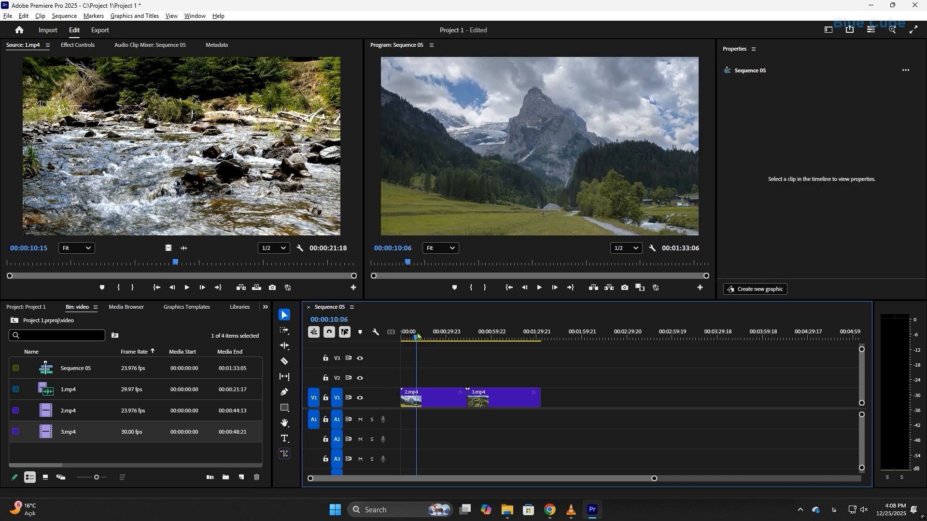
pyautogui.click(241, 288)
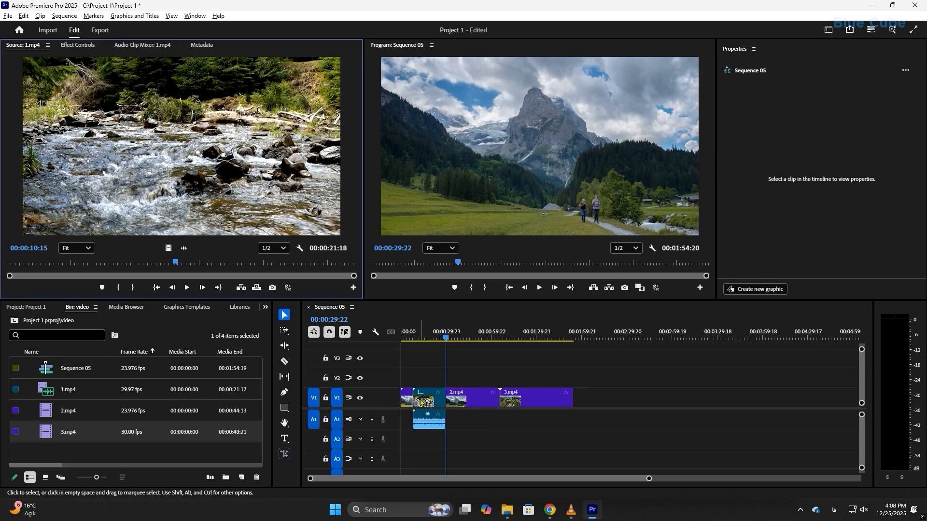
pyautogui.hotkey('ctrl', 'z')
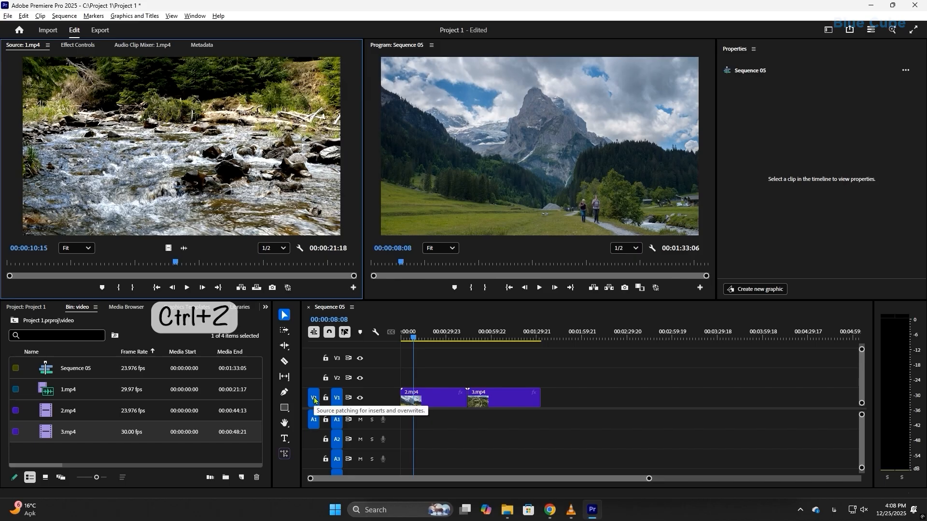
# Step: Patch the source video to track V2 and the source audio to track A2
pyautogui.click(313, 380)
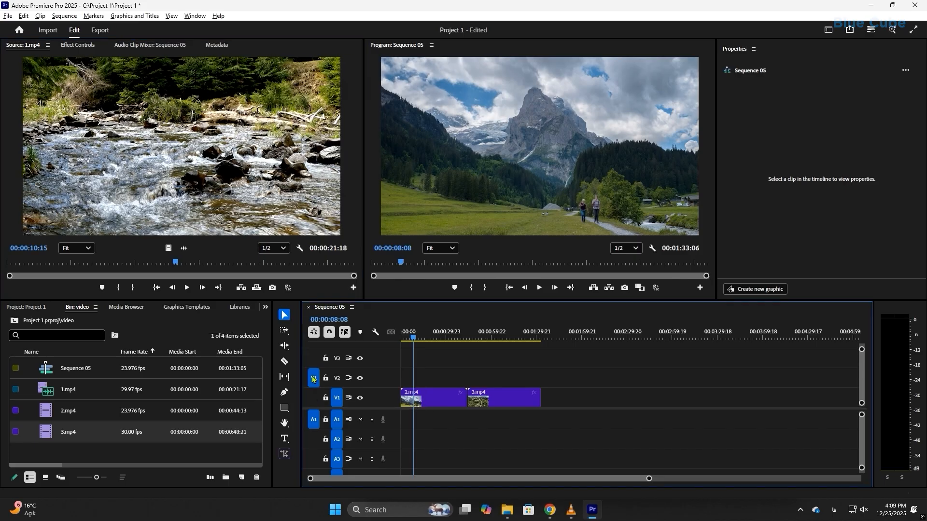
pyautogui.click(315, 424)
pyautogui.click(314, 440)
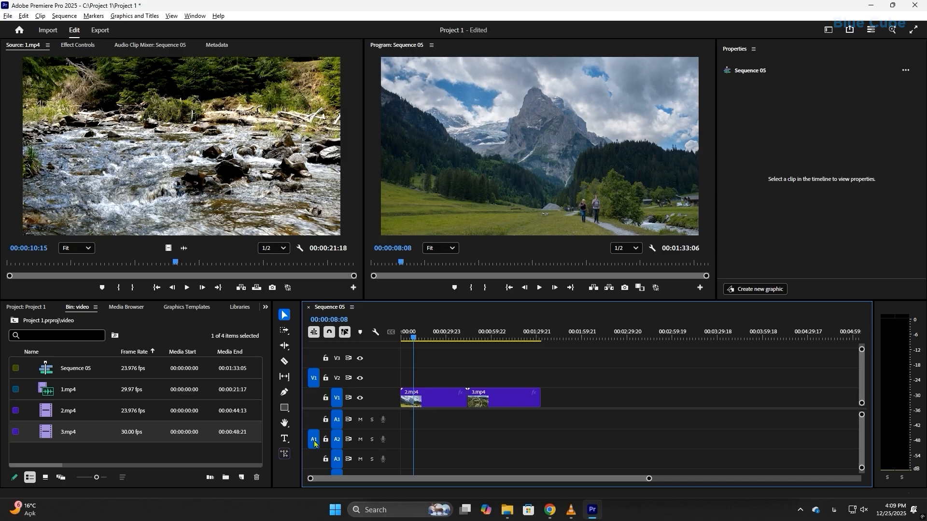
# Step: Insert 1.mp4 on tracks V2 and A2 at 00:00:08:08, and undo the insertion
pyautogui.click(241, 288)
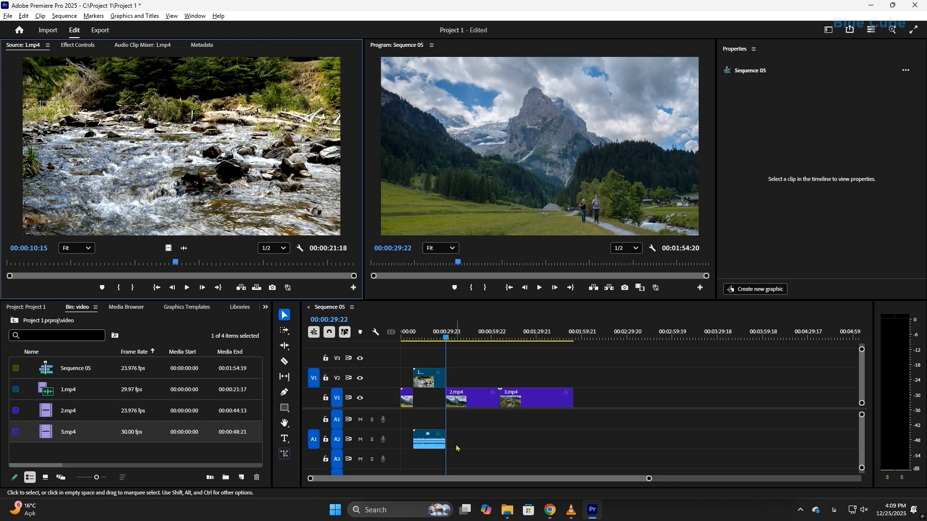
pyautogui.hotkey('ctrl', 'z')
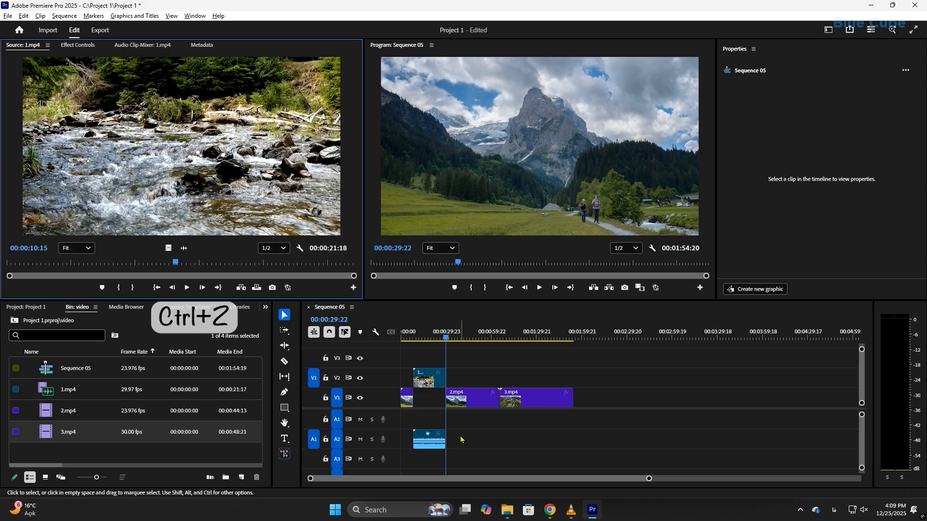
pyautogui.hotkey('ctrl', 'z')
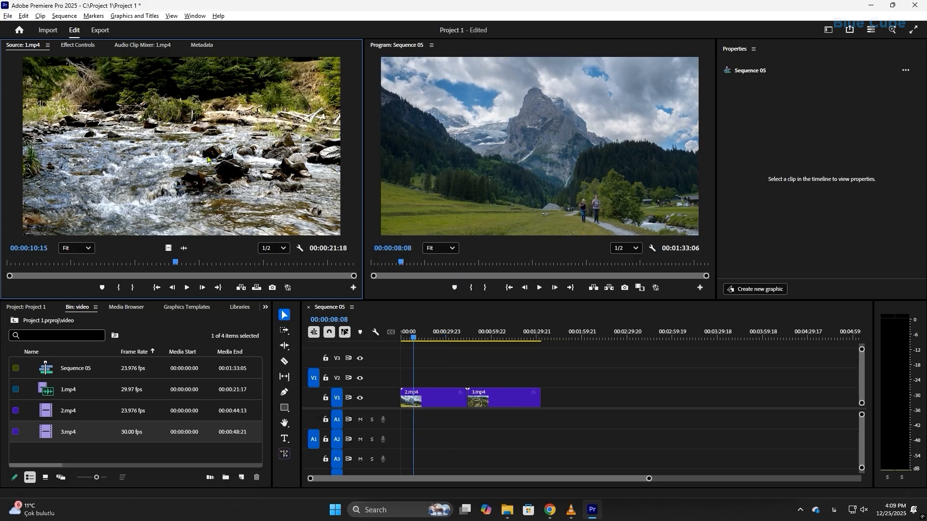
# Step: Place 1.mp4 from the video bin on track V2 starting at 00:00:08:08, overlapping 2.mp4
pyautogui.moveTo(249, 213); pyautogui.dragTo(288, 202)
pyautogui.moveTo(73, 393); pyautogui.dragTo(424, 380)
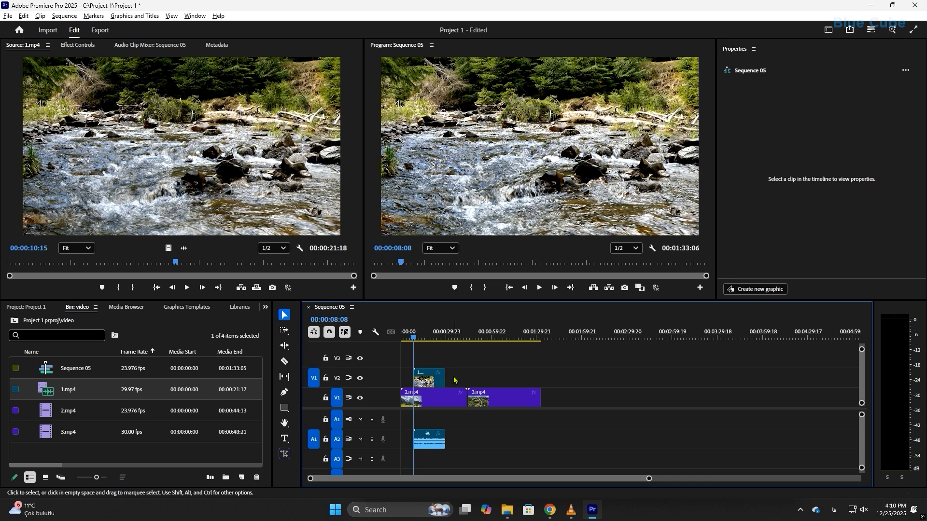
# Step: Turn off targeting for V1, target V2, and split 1.mp4 at 00:00:14:10
pyautogui.click(337, 399)
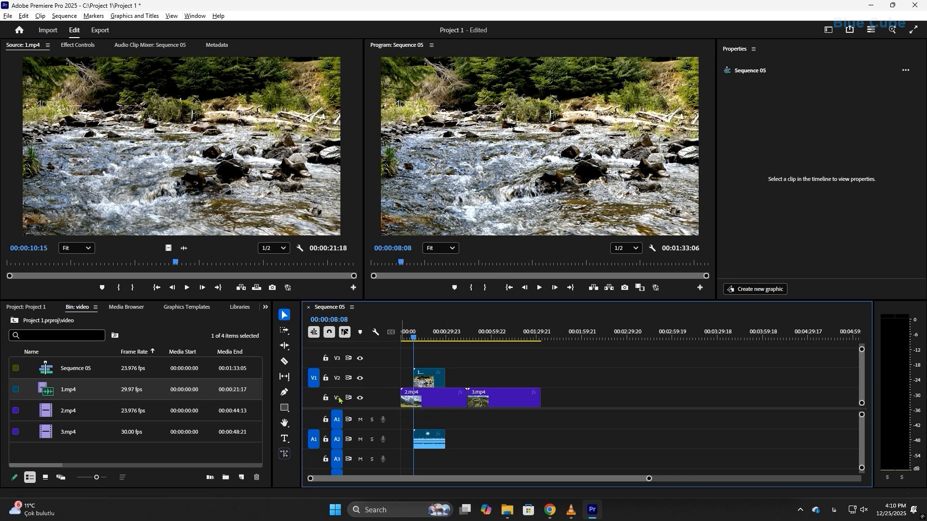
pyautogui.click(337, 379)
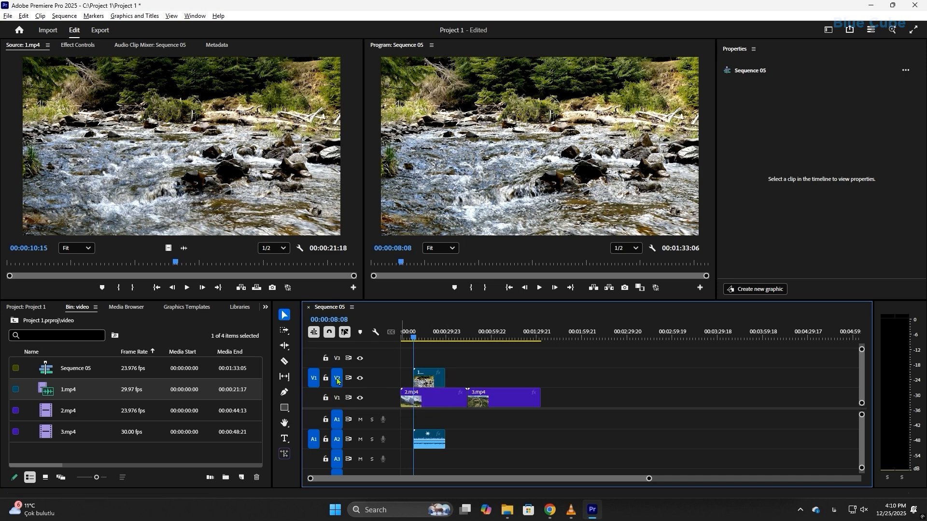
pyautogui.click(424, 333)
pyautogui.hotkey('ctrl', 'k')
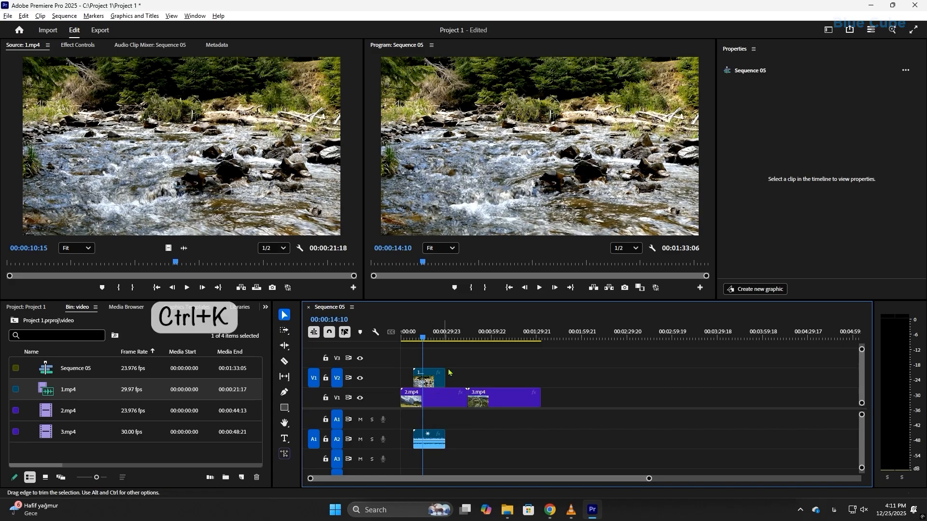
# Step: Move the second part of 1.mp4 further along track V2, and undo the move and the split
pyautogui.click(428, 381)
pyautogui.moveTo(428, 381); pyautogui.dragTo(453, 381)
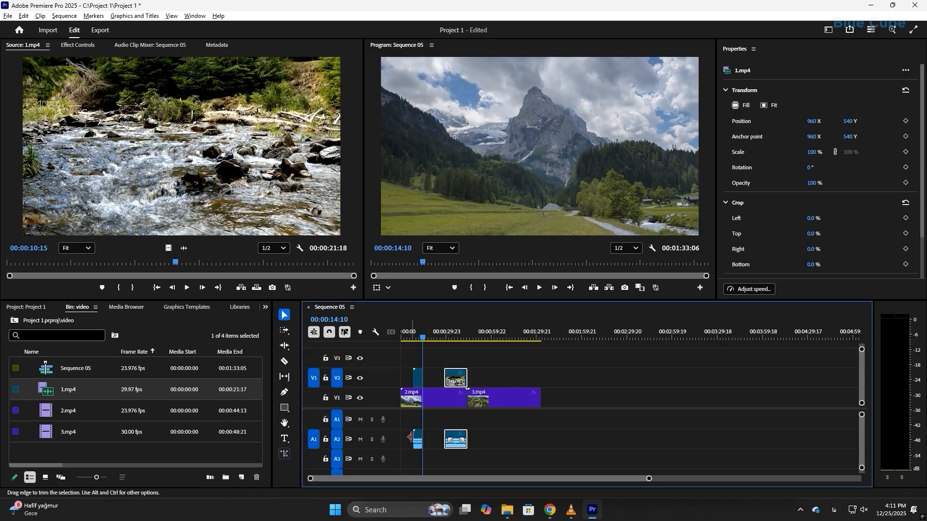
pyautogui.hotkey('ctrl', 'z')
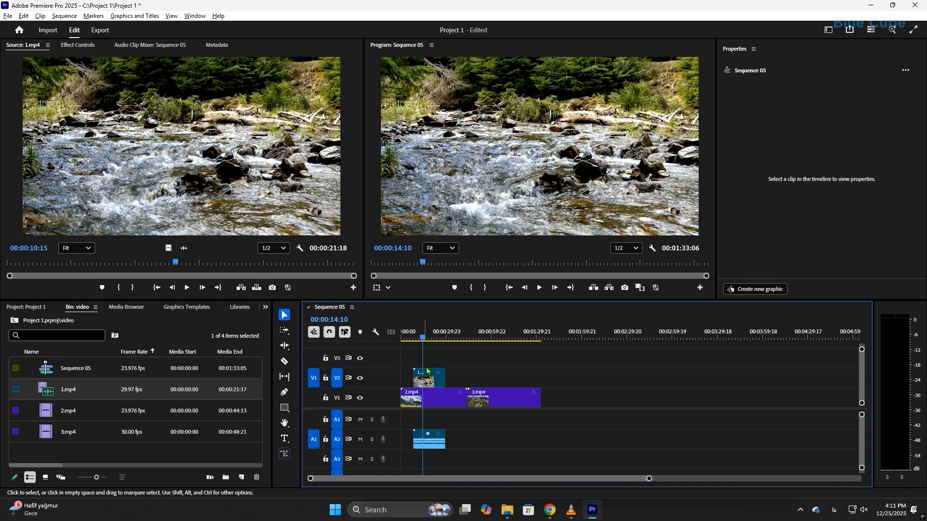
# Step: Target V1 instead of V2, split 2.mp4 at 00:00:19:20 and move its second part further along the track
pyautogui.press('space')
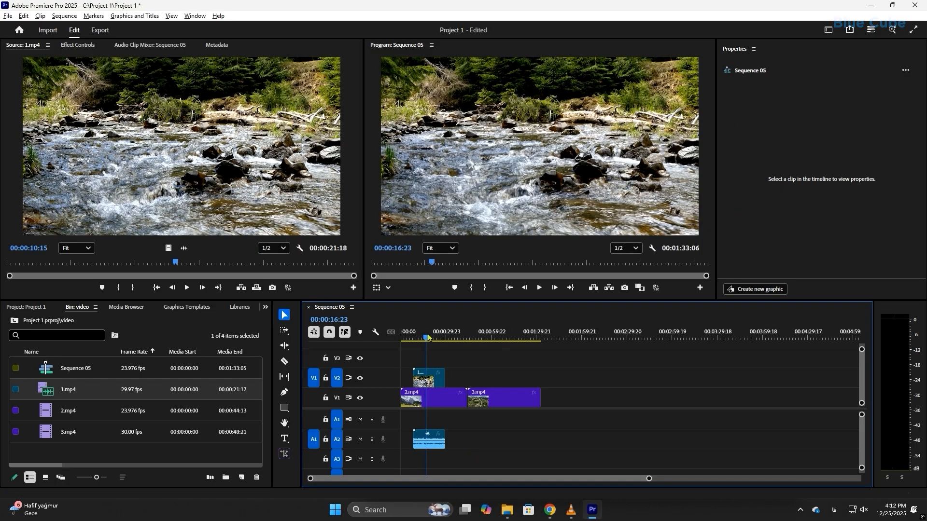
pyautogui.click(338, 399)
pyautogui.click(338, 379)
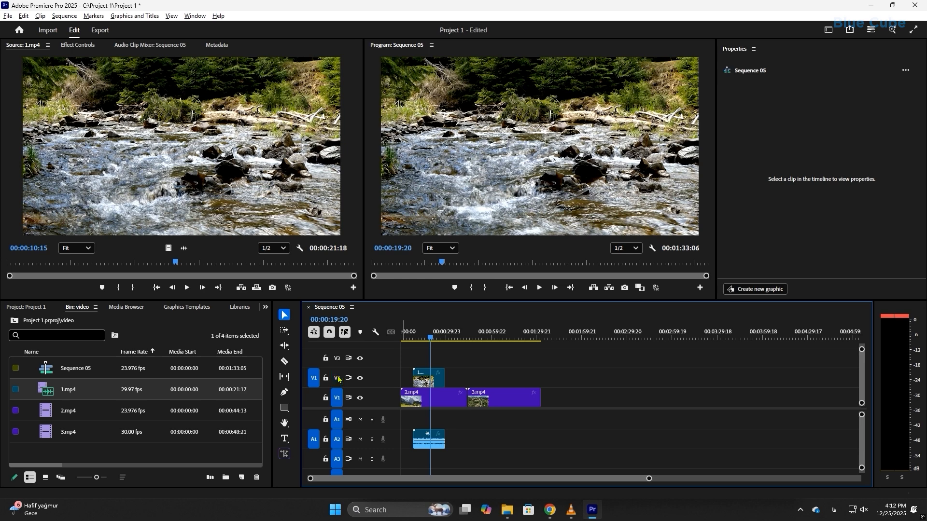
pyautogui.hotkey('ctrl', 'k')
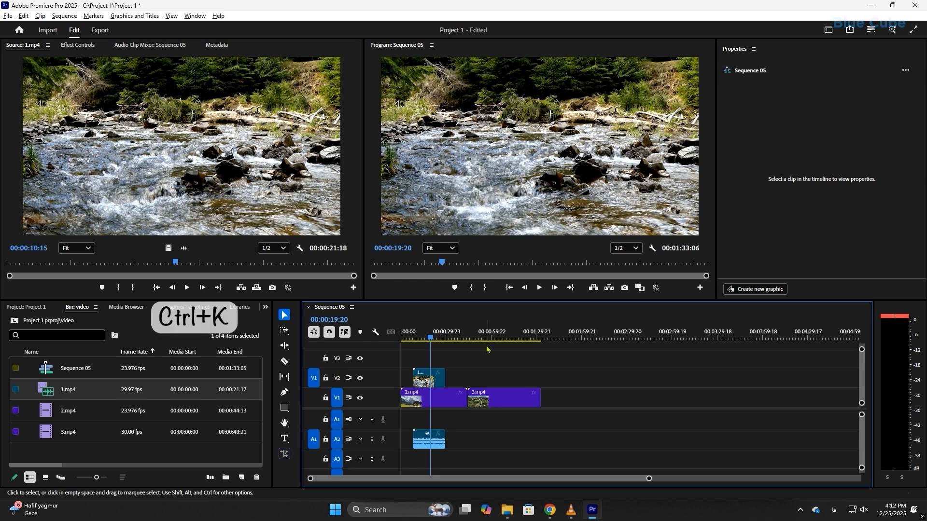
pyautogui.hotkey('ctrl', 'k')
pyautogui.moveTo(443, 403); pyautogui.dragTo(477, 400)
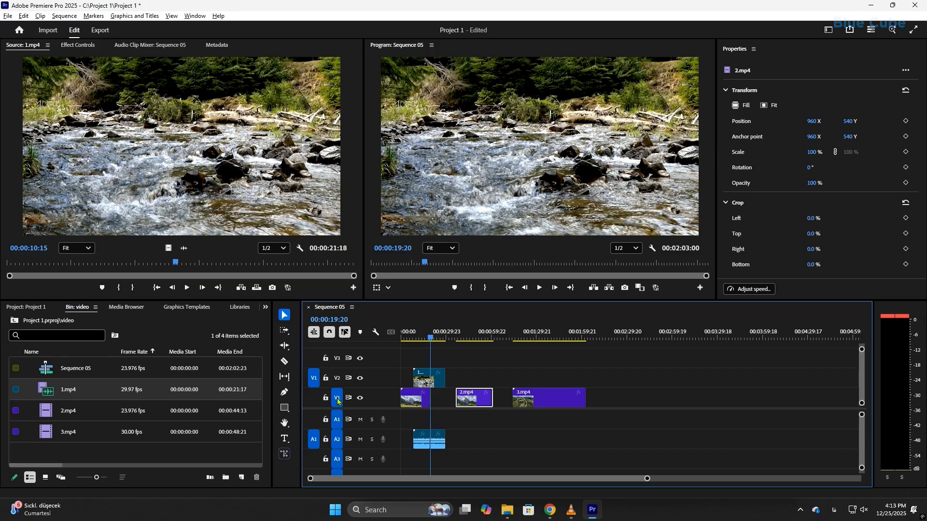
# Step: Undo the move and split of 2.mp4 and the placement of 1.mp4 on V2
pyautogui.hotkey('ctrl', 'z')
pyautogui.hotkey('ctrl', 'z')
pyautogui.hotkey('ctrl', 'z')
pyautogui.hotkey('ctrl', 'z')
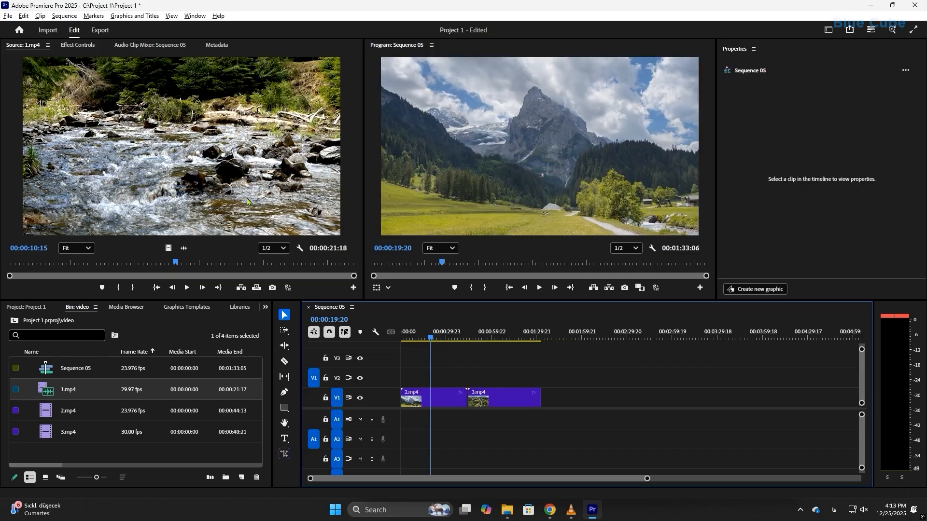
# Step: Close the clip open in the Source monitor and place 1.mp4 on track V1 directly after 3.mp4
pyautogui.click(47, 46)
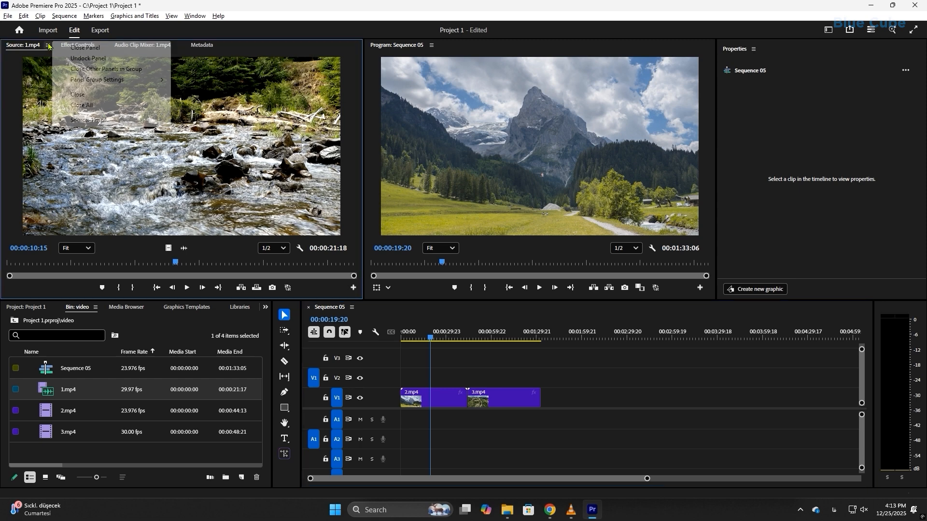
pyautogui.click(73, 95)
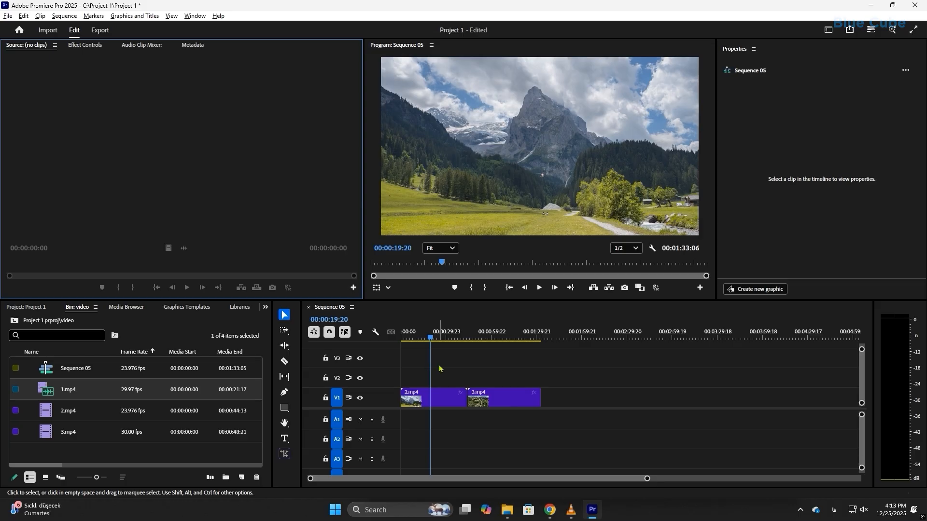
pyautogui.moveTo(77, 392); pyautogui.dragTo(580, 403)
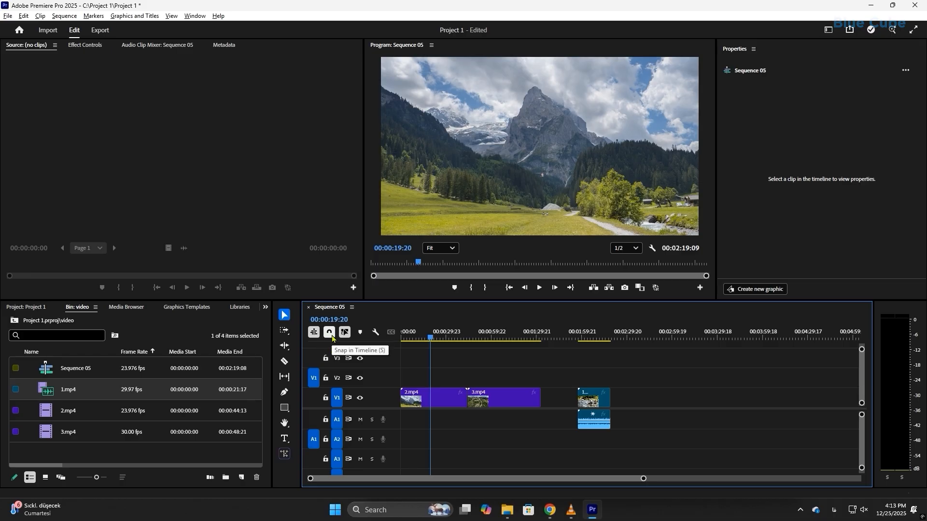
pyautogui.moveTo(585, 398); pyautogui.dragTo(558, 406)
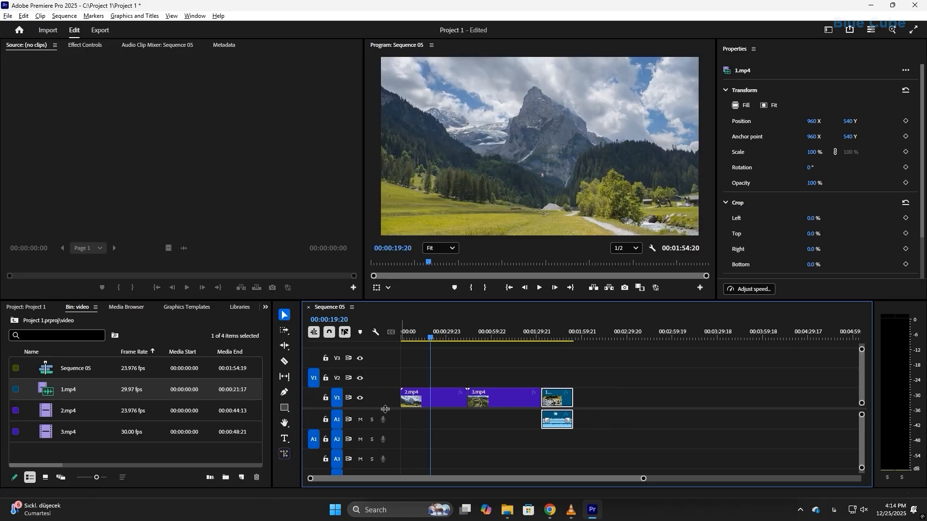
# Step: Mute track A1 and play a few seconds of the sequence from the start of 1.mp4
pyautogui.click(360, 420)
pyautogui.click(548, 336)
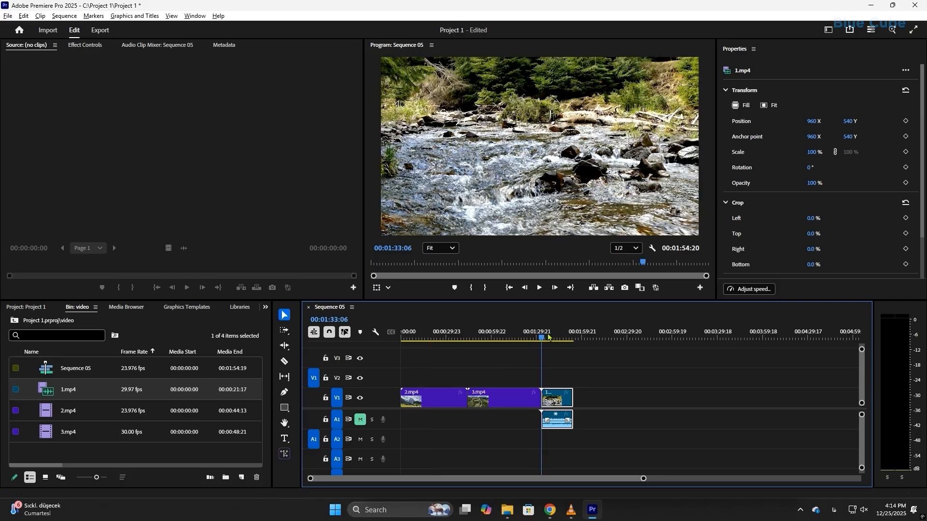
pyautogui.click(539, 287)
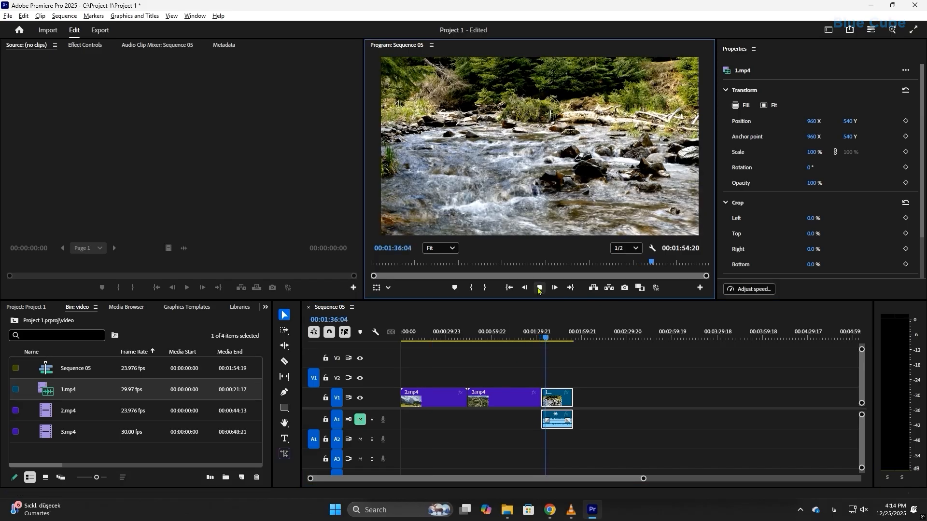
pyautogui.click(540, 288)
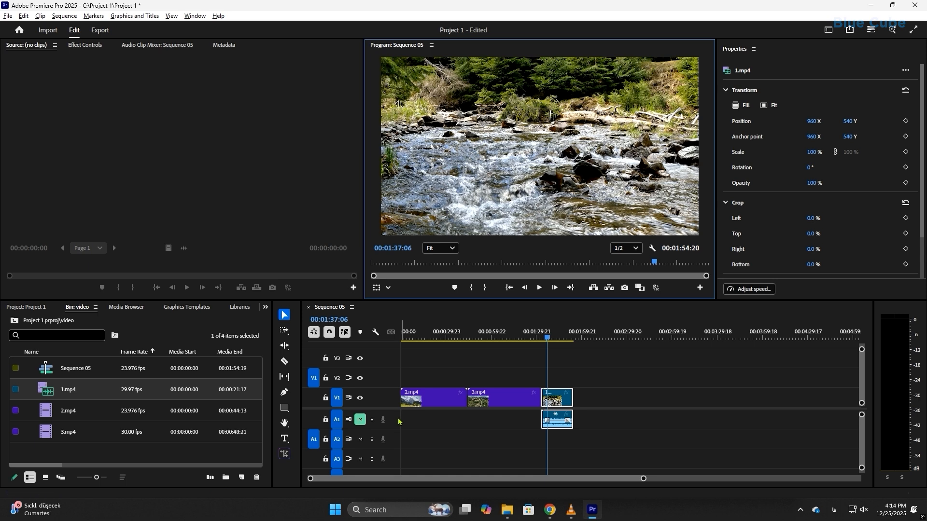
# Step: Unmute track A1, and turn its solo state on and off again
pyautogui.click(360, 420)
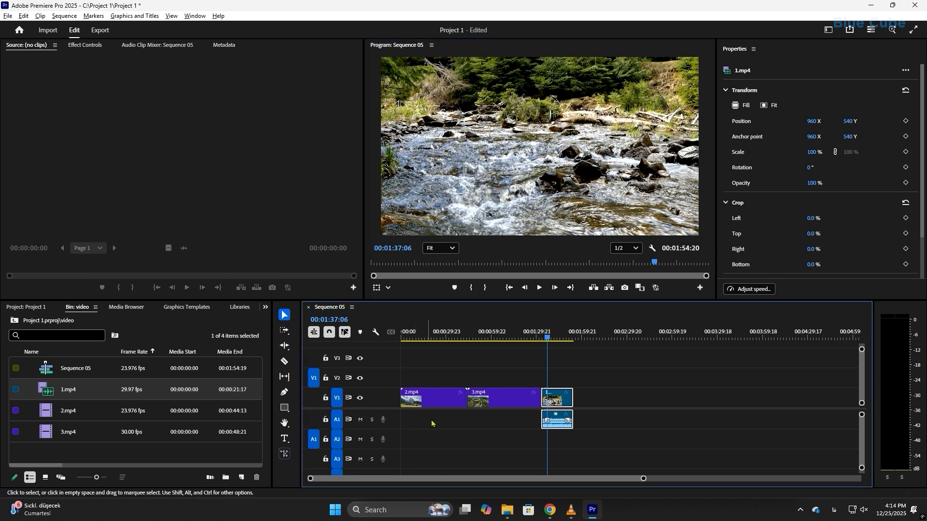
pyautogui.click(373, 420)
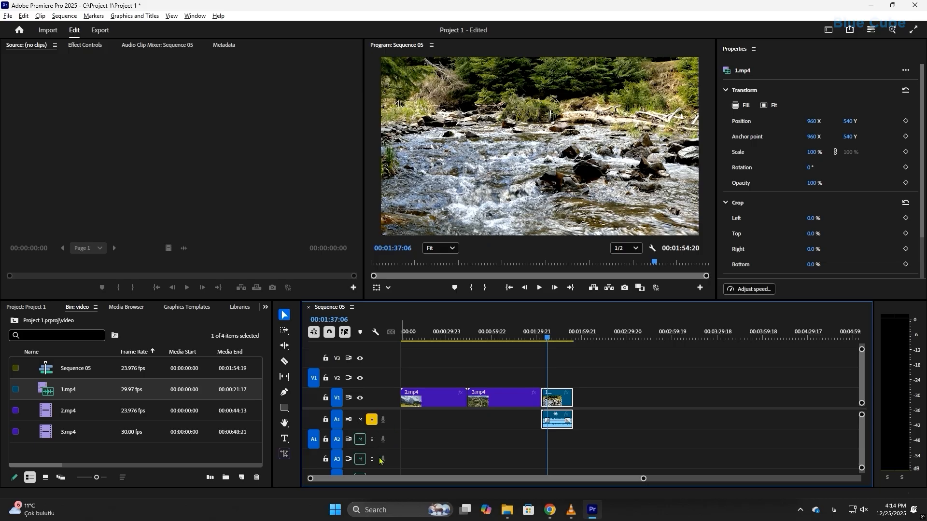
pyautogui.click(372, 420)
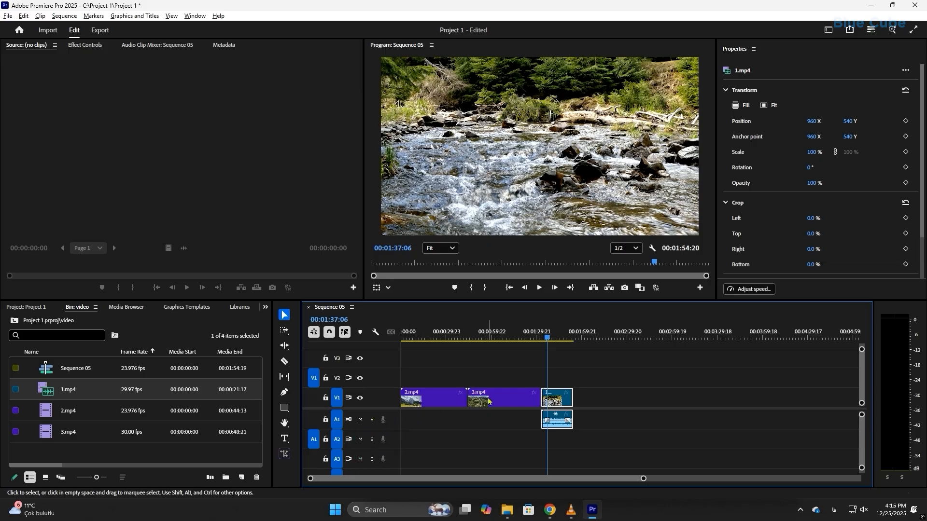
# Step: Stack 3.mp4 on track V2 and 1.mp4 on track V3, both starting at the beginning of the sequence
pyautogui.moveTo(488, 400); pyautogui.dragTo(425, 378)
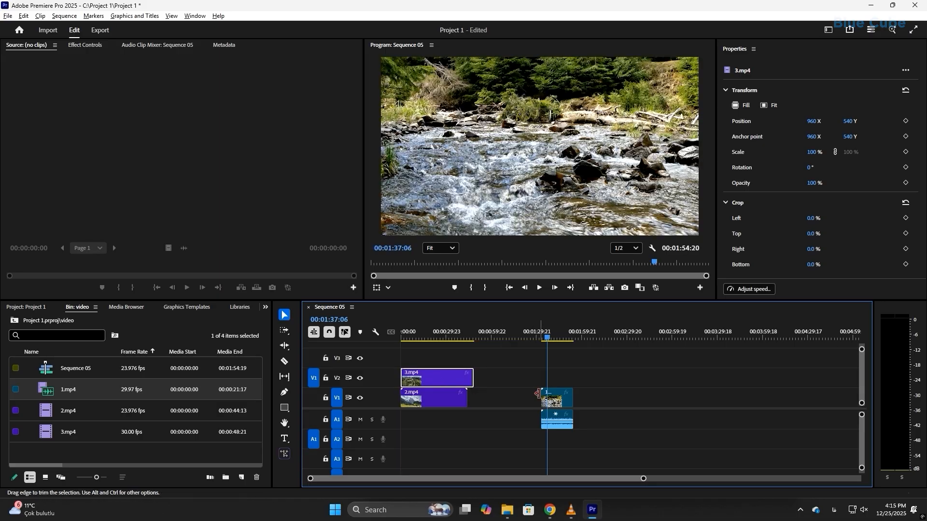
pyautogui.moveTo(550, 398); pyautogui.dragTo(418, 368)
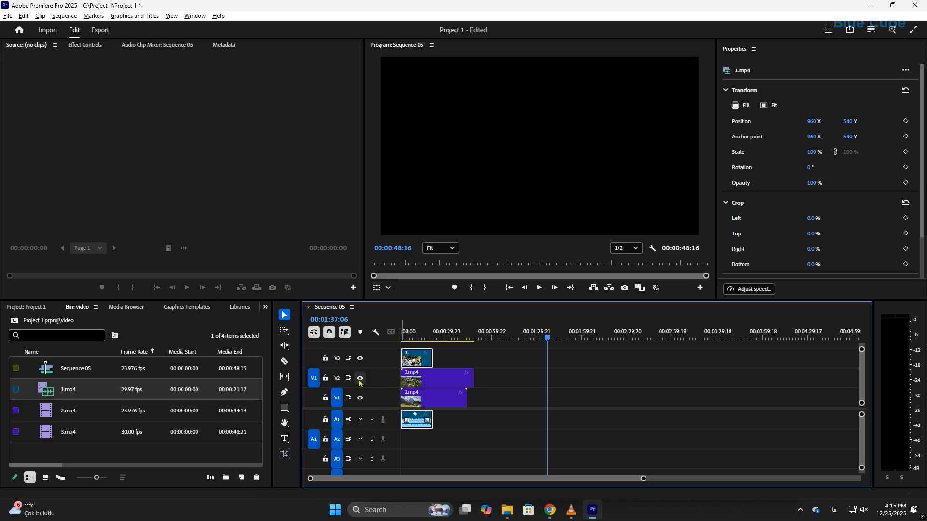
# Step: Lock track V2, and move the clips on the unlocked tracks V3 and V1 along the timeline and back
pyautogui.click(326, 380)
pyautogui.click(461, 384)
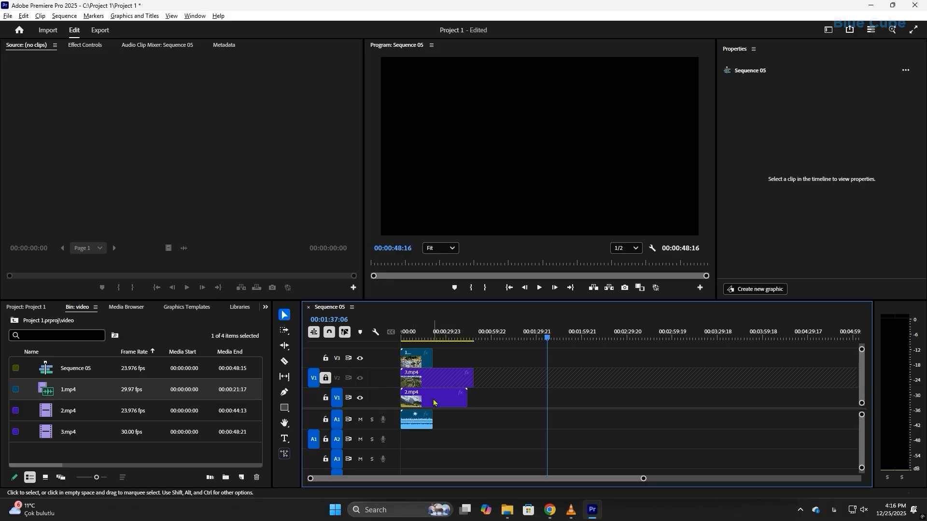
pyautogui.moveTo(423, 361); pyautogui.dragTo(523, 366)
pyautogui.moveTo(483, 399); pyautogui.dragTo(451, 399)
pyautogui.moveTo(511, 360); pyautogui.dragTo(412, 360)
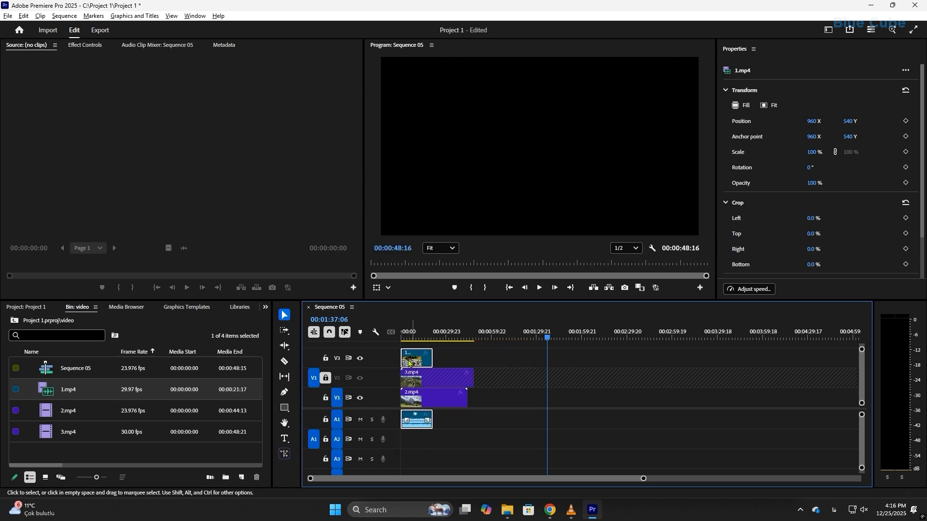
# Step: Unlock track V2, and lock and unlock tracks V1 and A1 in turn
pyautogui.click(326, 378)
pyautogui.click(326, 398)
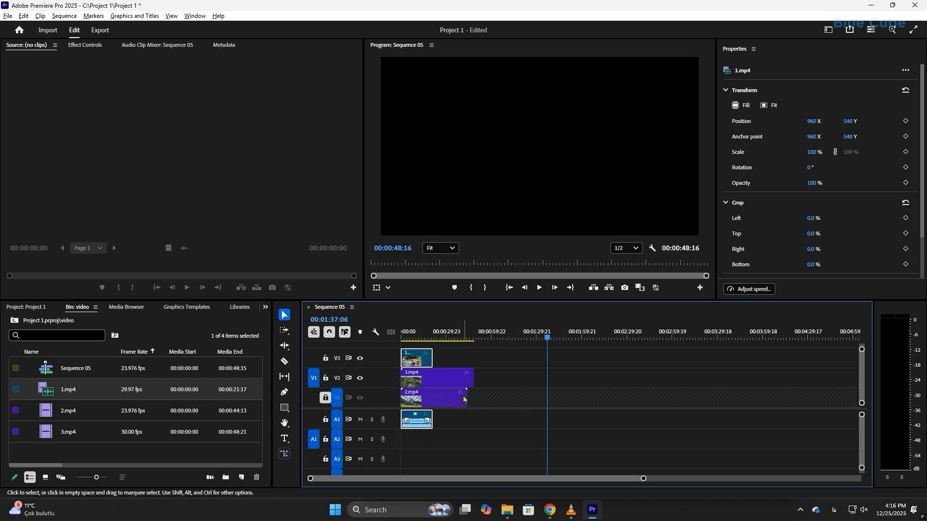
pyautogui.click(326, 398)
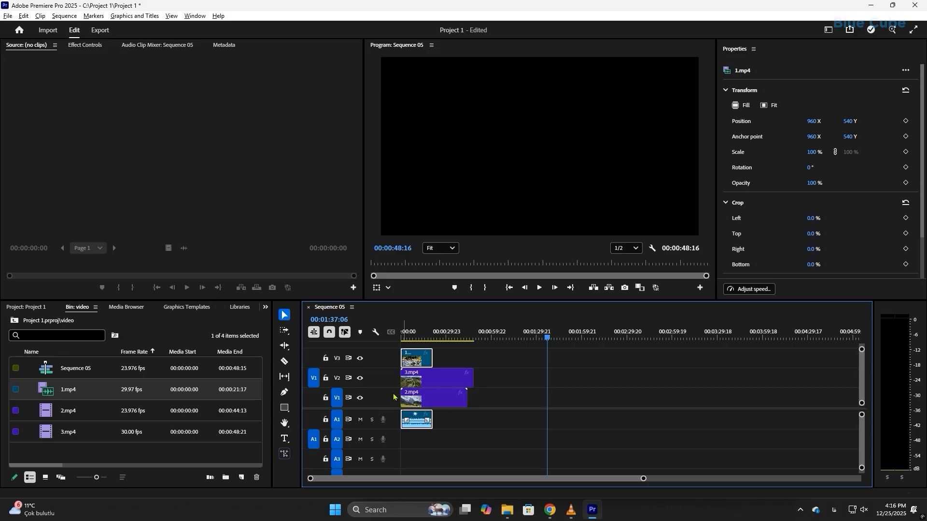
pyautogui.click(325, 419)
pyautogui.click(326, 419)
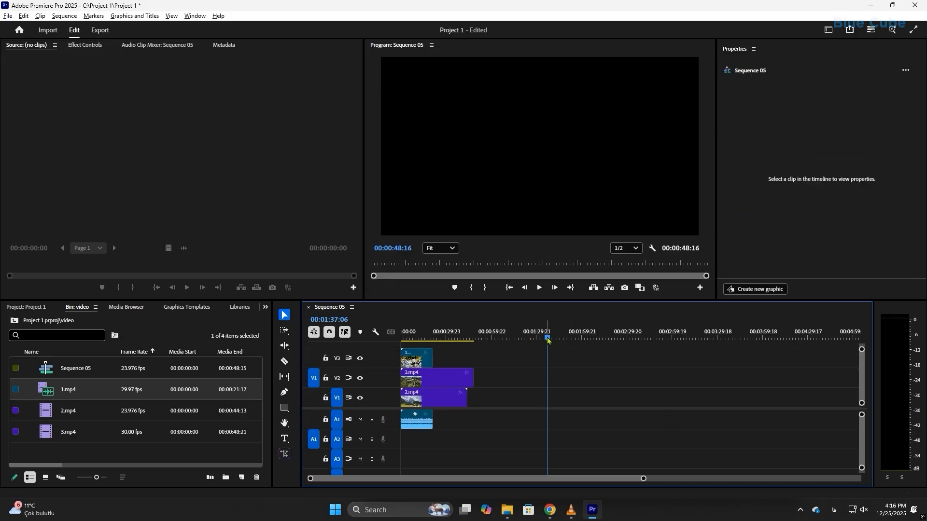
# Step: Scrub the playhead through the stacked clips around 00:00:29:18 and 00:00:36:04 and try the timeline's timecode value
pyautogui.moveTo(549, 340); pyautogui.dragTo(447, 355)
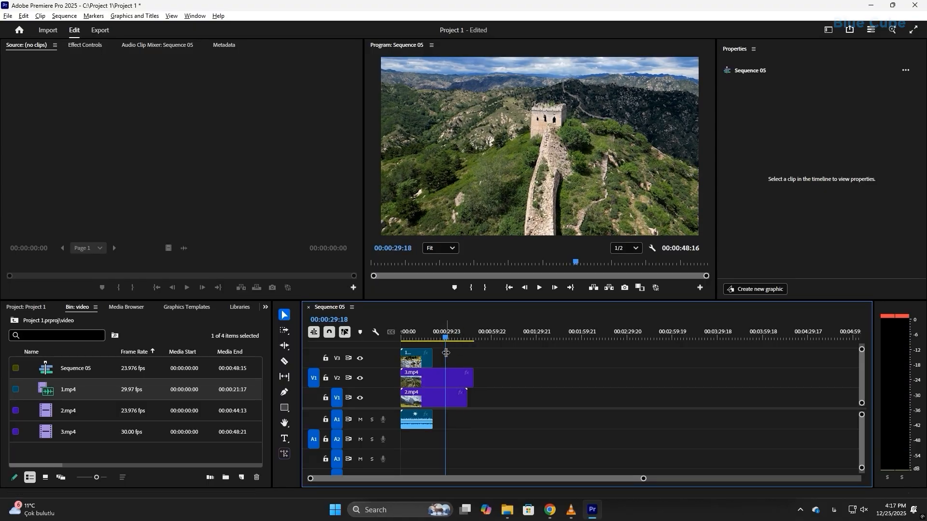
pyautogui.moveTo(447, 338); pyautogui.dragTo(458, 341)
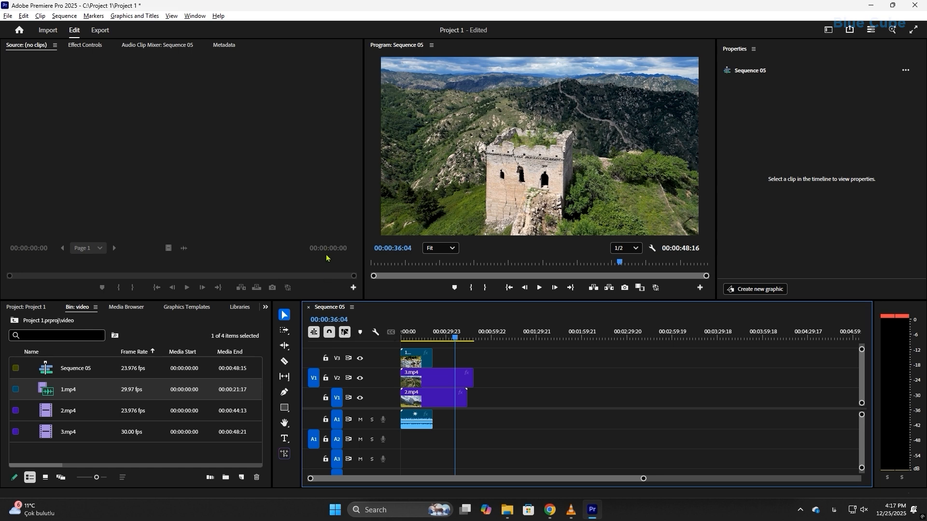
pyautogui.click(358, 322)
pyautogui.doubleClick(360, 323)
pyautogui.moveTo(338, 321); pyautogui.dragTo(332, 320)
pyautogui.click(326, 320)
pyautogui.moveTo(455, 338); pyautogui.dragTo(446, 339)
# Step: Move 3.mp4 back to track V1 directly after 2.mp4 and bring the playhead to 00:01:07:05
pyautogui.moveTo(457, 381); pyautogui.dragTo(522, 400)
pyautogui.moveTo(491, 338)
pyautogui.mouseDown()
pyautogui.moveTo(515, 340)
pyautogui.moveTo(502, 340)
pyautogui.mouseUp()
pyautogui.click(513, 355)
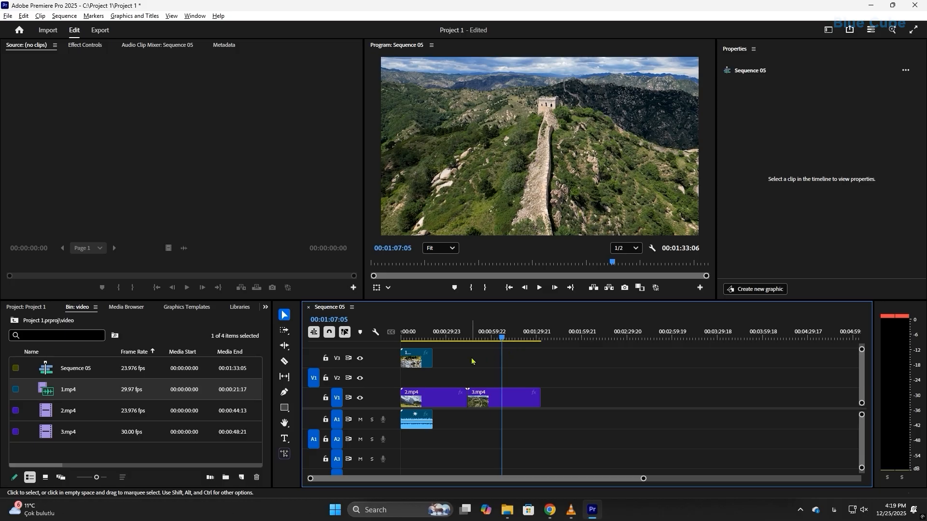
# Step: Set the playhead to 00:00:15:00, split the clips on the targeted tracks there, and select the second part of 2.mp4
pyautogui.click(337, 318)
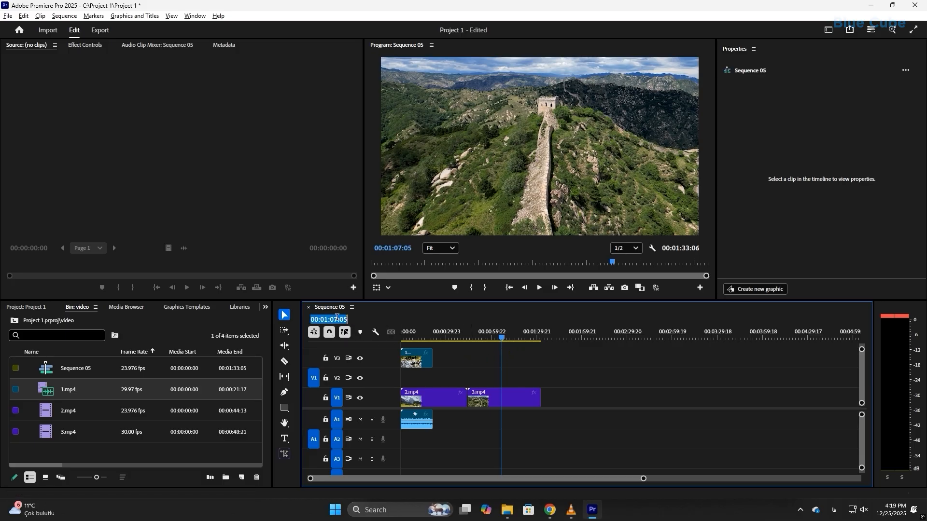
pyautogui.write('15')
pyautogui.press('Return')
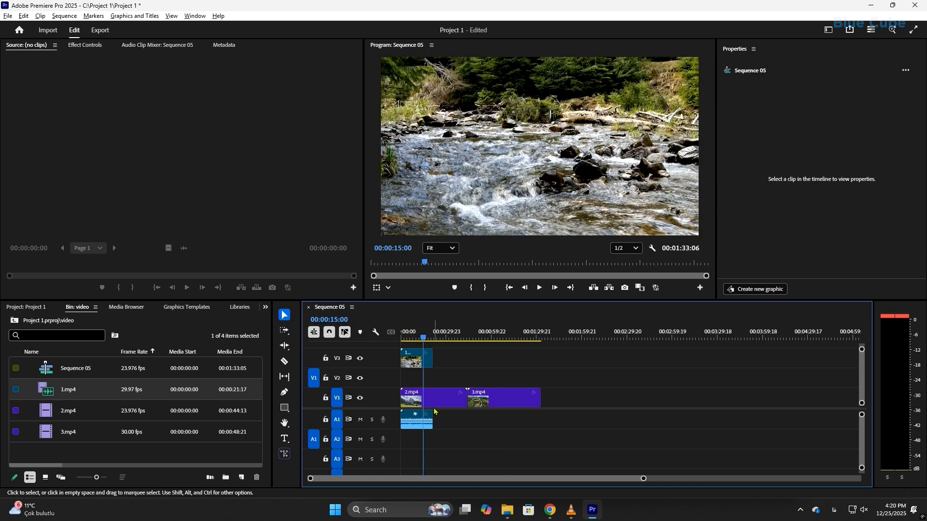
pyautogui.hotkey('ctrl', 'k')
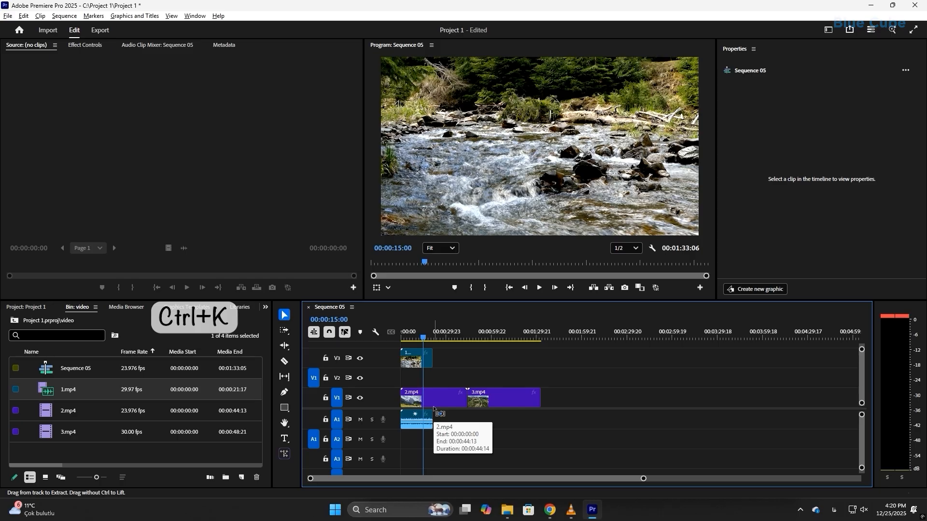
pyautogui.click(430, 400)
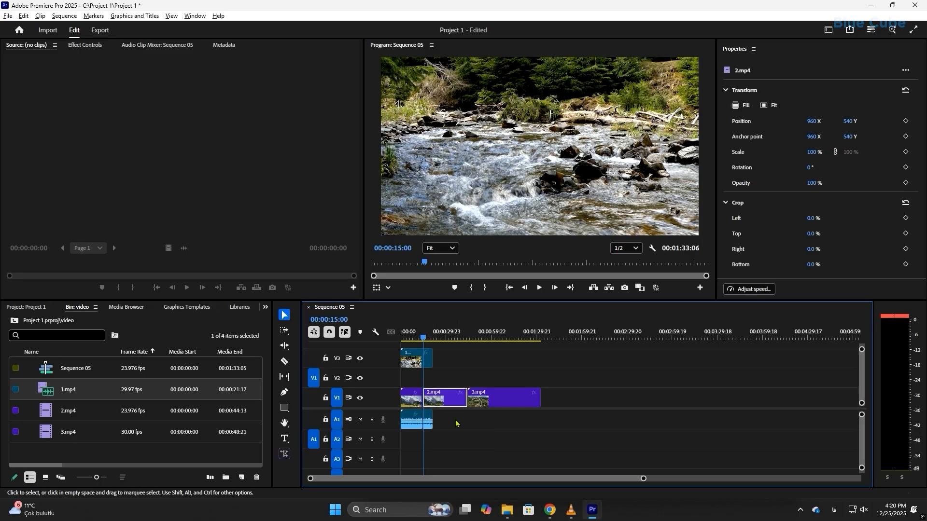
# Step: Move 1.mp4 from track V3 to V1 past the end of 3.mp4 and select the audio piece left on A1
pyautogui.moveTo(421, 359); pyautogui.dragTo(592, 397)
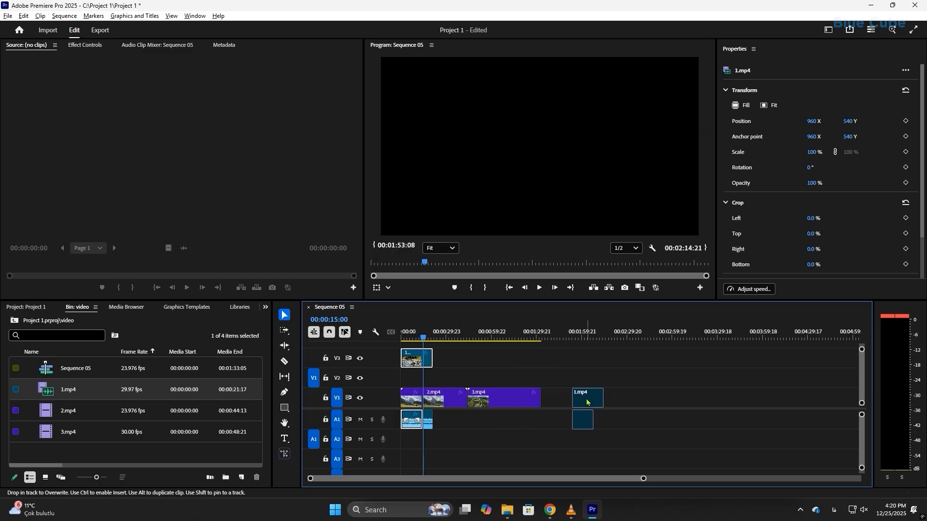
pyautogui.click(428, 421)
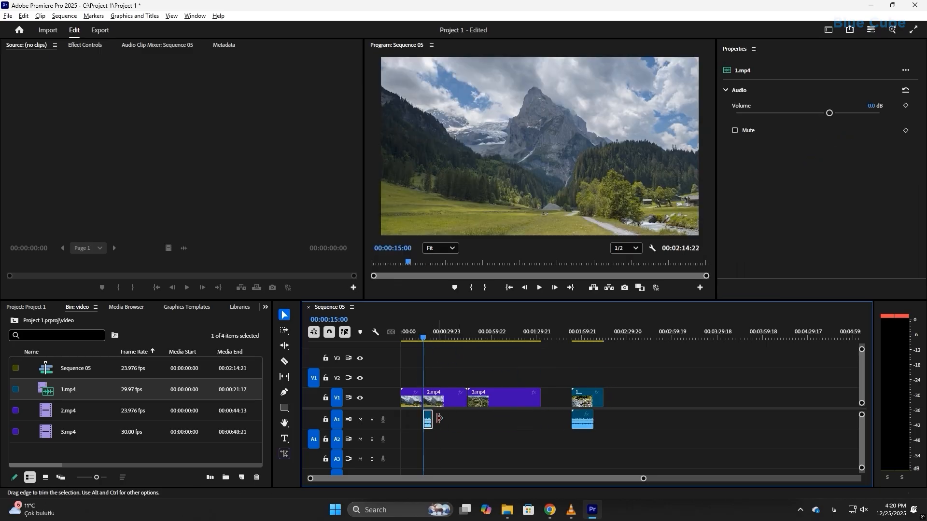
# Step: Trim the end of 3.mp4 back to about 00:01:07:00 and shorten the end of the second part of 2.mp4
pyautogui.click(533, 401)
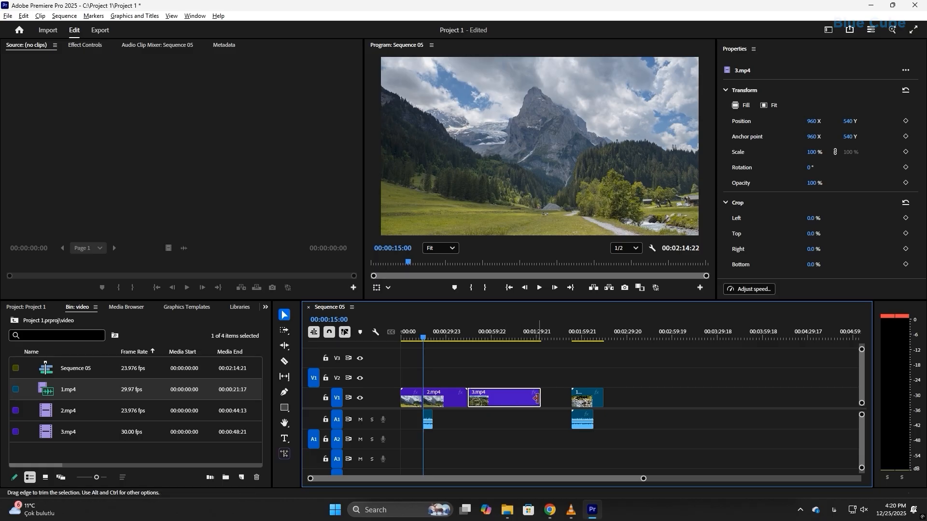
pyautogui.moveTo(538, 398)
pyautogui.mouseDown()
pyautogui.moveTo(506, 399)
pyautogui.moveTo(537, 398)
pyautogui.moveTo(524, 398)
pyautogui.mouseUp()
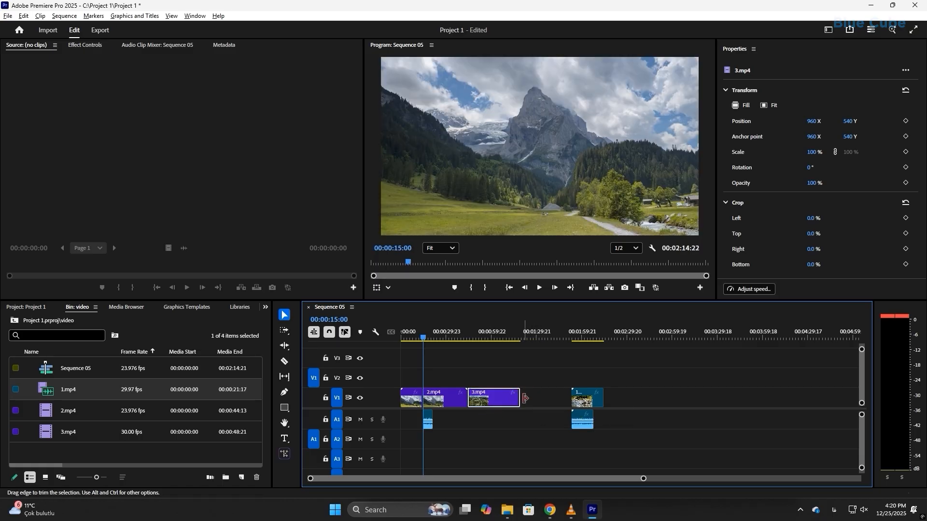
pyautogui.moveTo(524, 398); pyautogui.dragTo(545, 398)
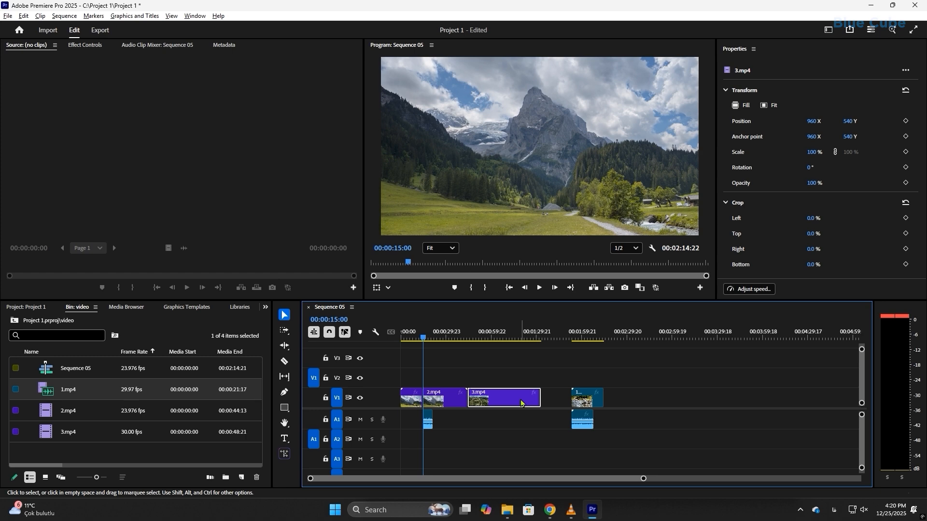
pyautogui.moveTo(541, 401); pyautogui.dragTo(447, 403)
pyautogui.click(465, 407)
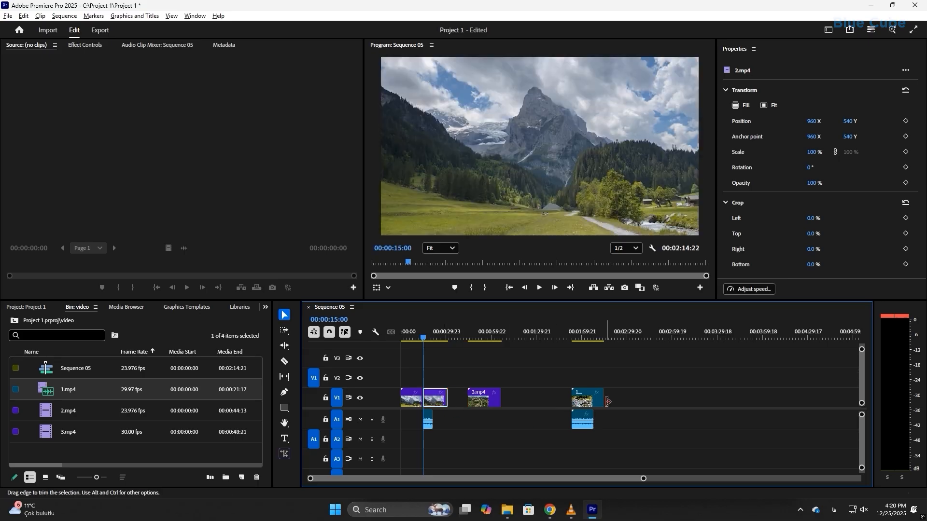
# Step: Delete 1.mp4 and all the remaining clips from the sequence
pyautogui.moveTo(603, 400); pyautogui.dragTo(568, 429)
pyautogui.press('Delete')
pyautogui.moveTo(560, 380); pyautogui.dragTo(387, 439)
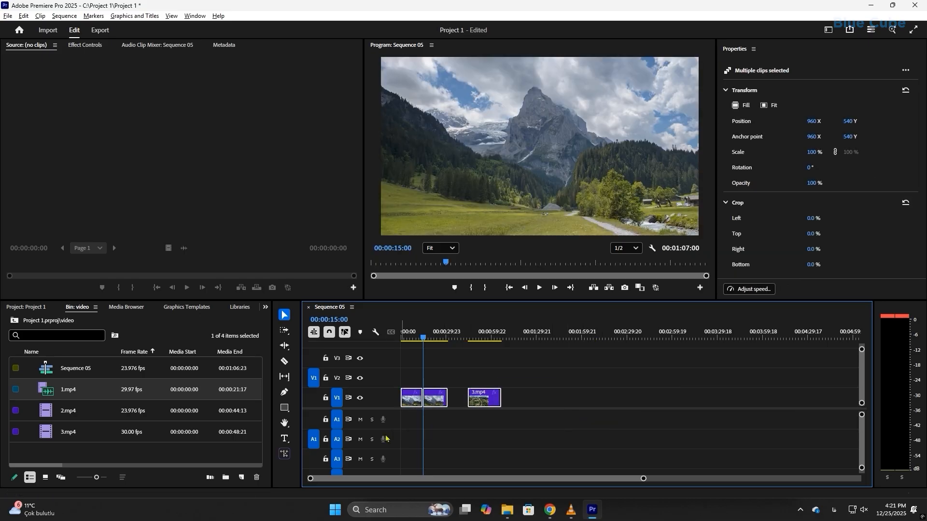
pyautogui.press('Delete')
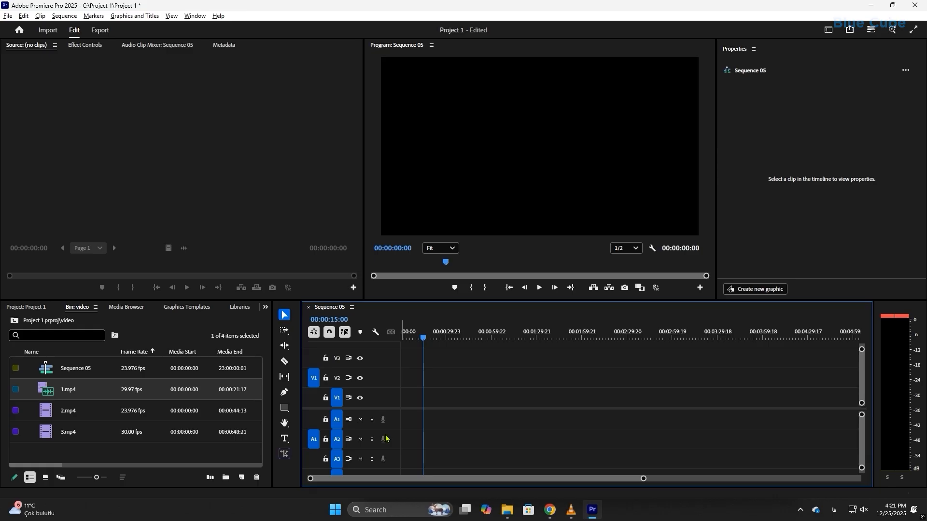
# Step: Place 1.mp4 at the start of tracks V1 and A1, keeping the existing sequence settings
pyautogui.moveTo(94, 397); pyautogui.dragTo(415, 413)
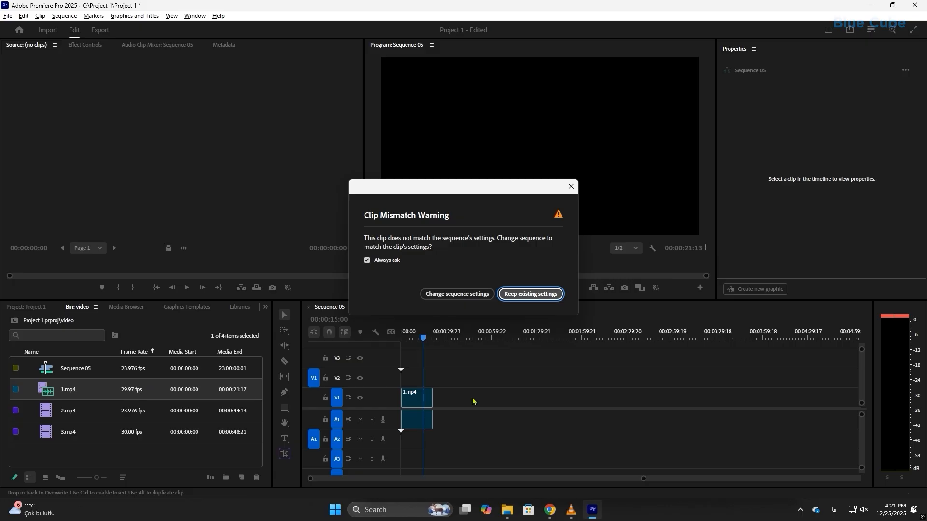
pyautogui.click(523, 296)
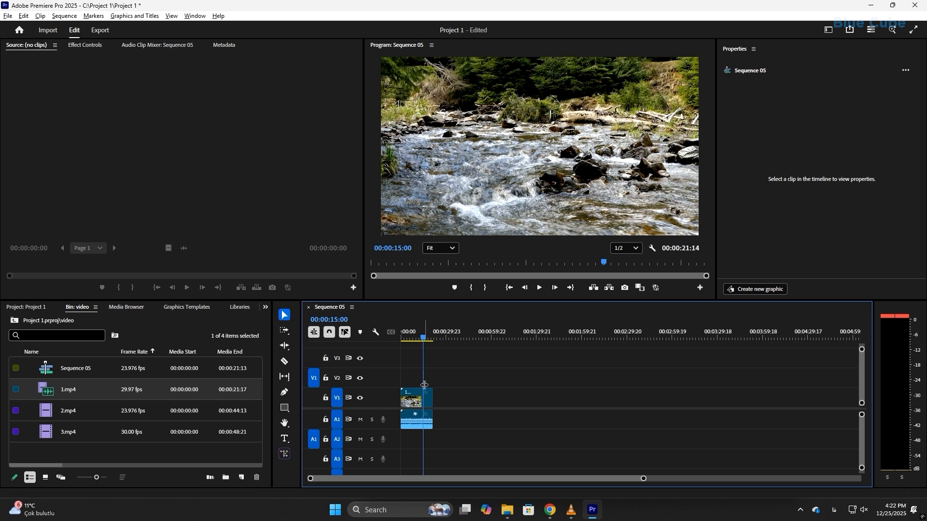
pyautogui.moveTo(644, 478); pyautogui.dragTo(565, 475)
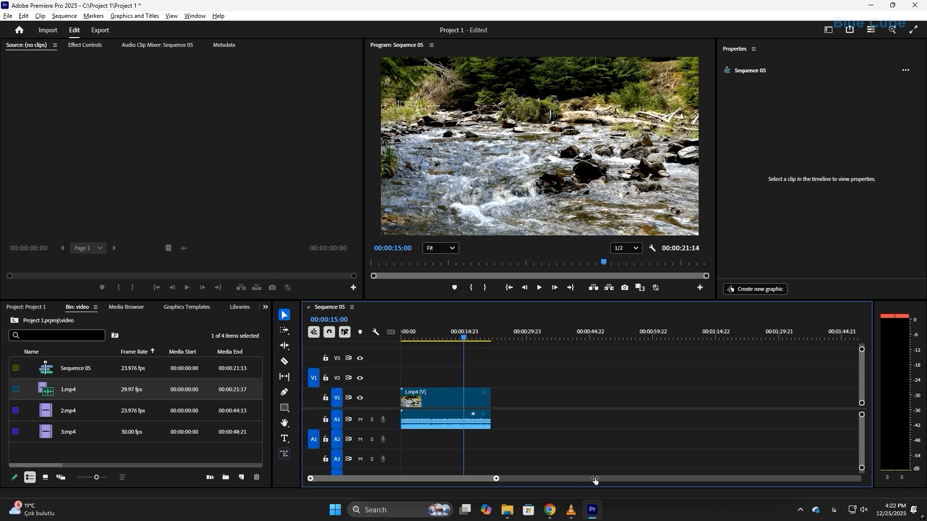
# Step: Examine 1.mp4 at different timeline zoom levels, finishing with the whole sequence fitted to the timeline width
pyautogui.moveTo(495, 478); pyautogui.dragTo(437, 482)
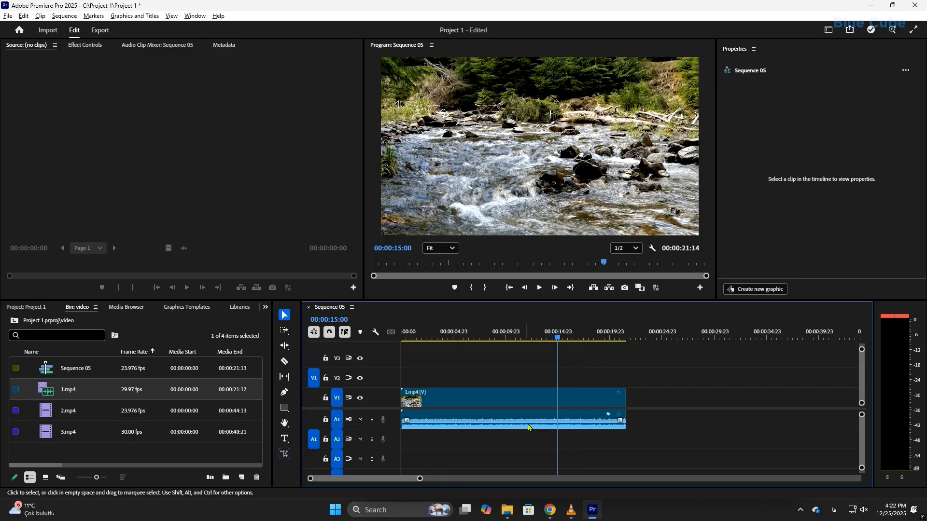
pyautogui.keyDown('alt'); pyautogui.scroll(-6, 561, 414); pyautogui.keyUp('alt')
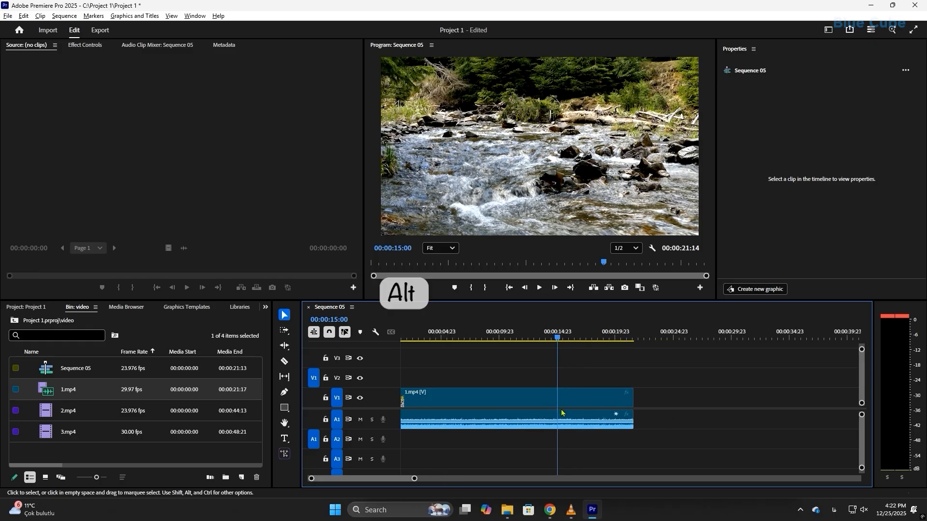
pyautogui.keyDown('alt'); pyautogui.scroll(3, 554, 414); pyautogui.keyUp('alt')
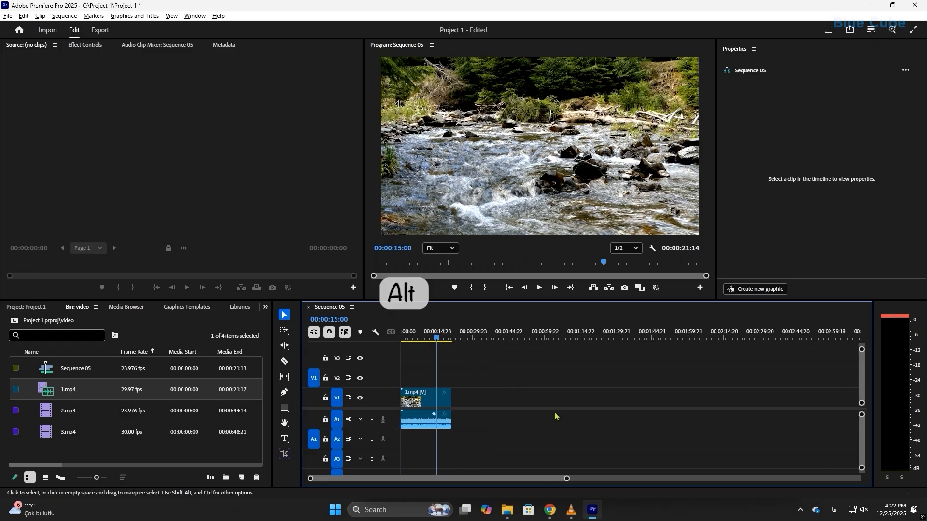
pyautogui.keyDown('alt'); pyautogui.scroll(-2, 515, 402); pyautogui.keyUp('alt')
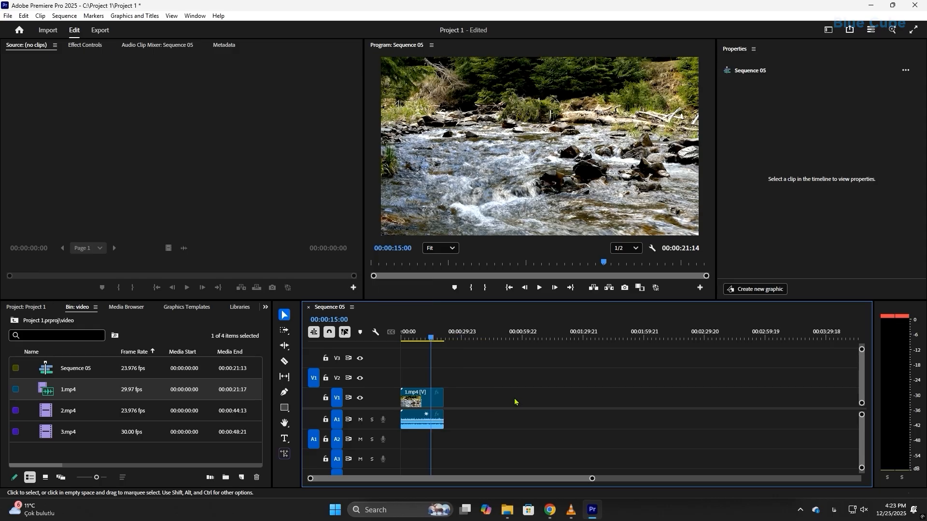
pyautogui.keyDown('alt'); pyautogui.scroll(3, 515, 402); pyautogui.keyUp('alt')
pyautogui.keyDown('alt'); pyautogui.scroll(-3, 515, 402); pyautogui.keyUp('alt')
pyautogui.keyDown('alt'); pyautogui.scroll(1, 570, 424); pyautogui.keyUp('alt')
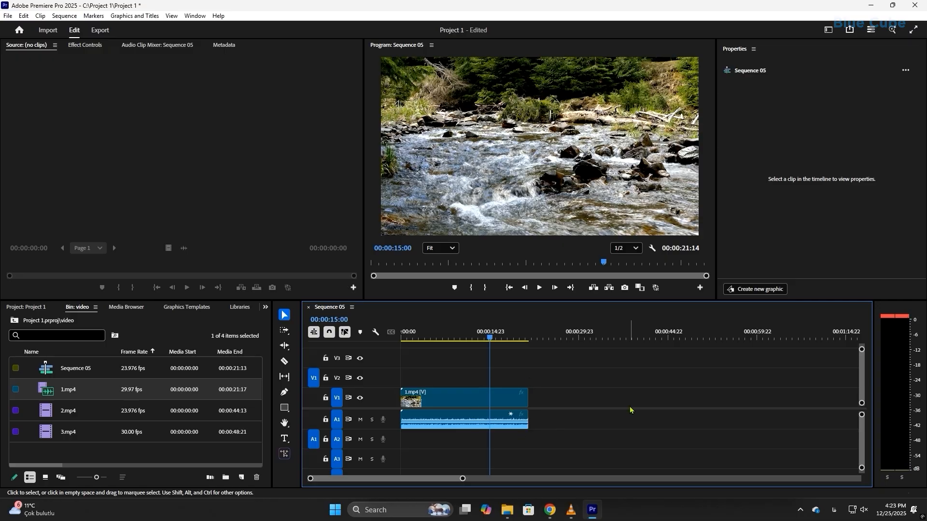
pyautogui.press('\\')
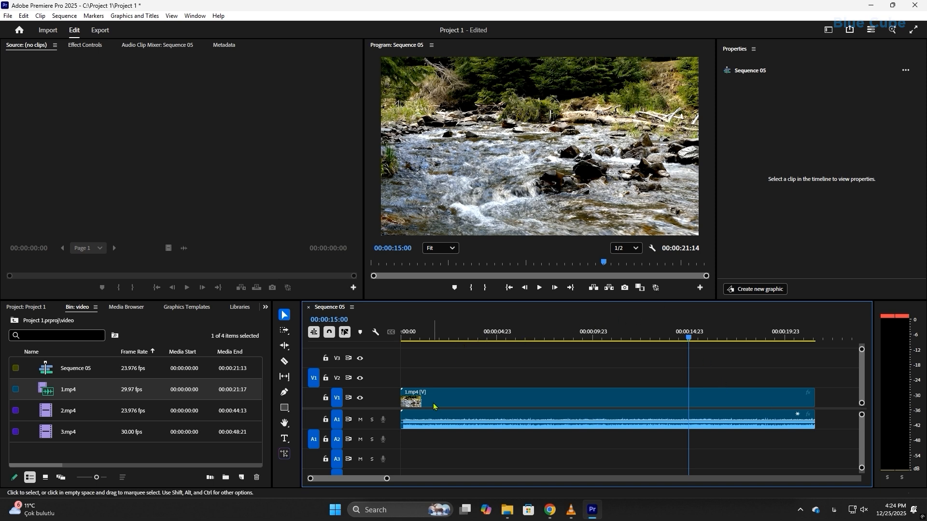
# Step: Try ripple trimming the start of 1.mp4 to the playhead at 00:00:03:20, and undo the trim
pyautogui.click(472, 339)
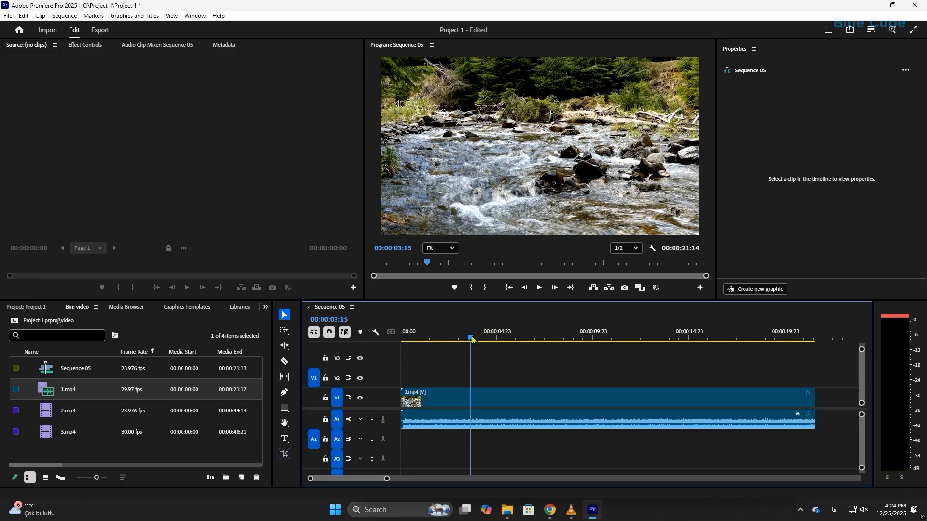
pyautogui.click(474, 337)
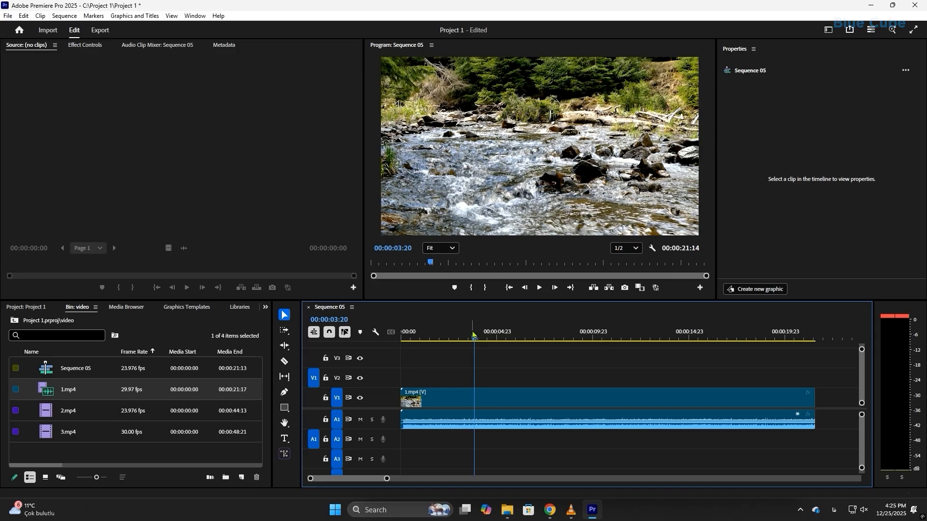
pyautogui.press('q')
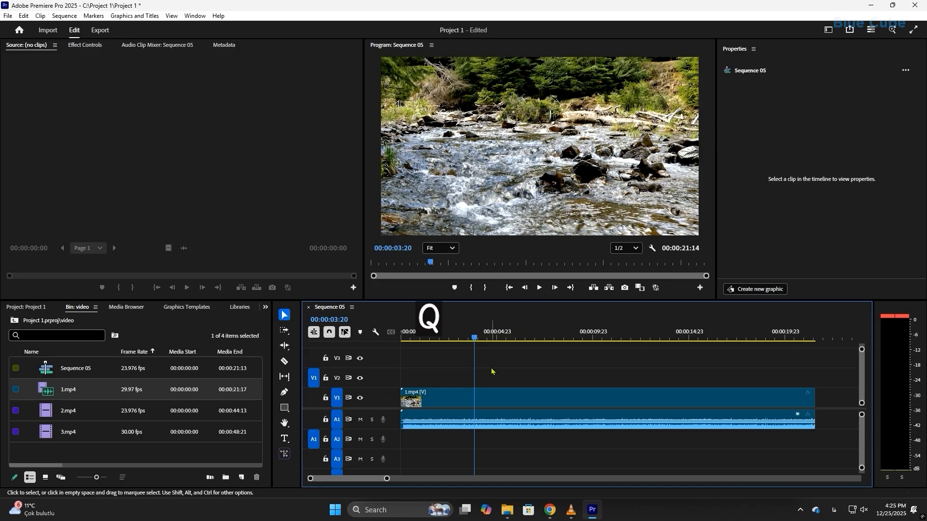
pyautogui.press('q')
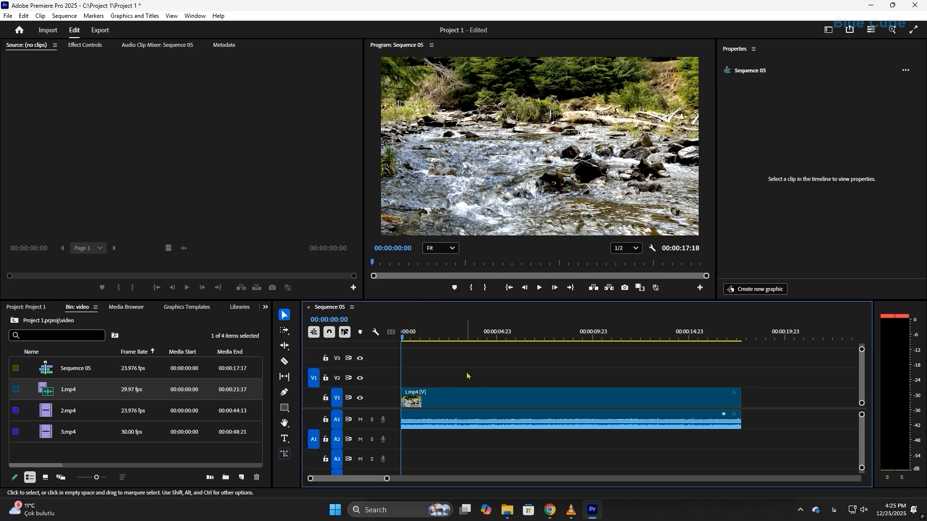
pyautogui.hotkey('ctrl', 'z')
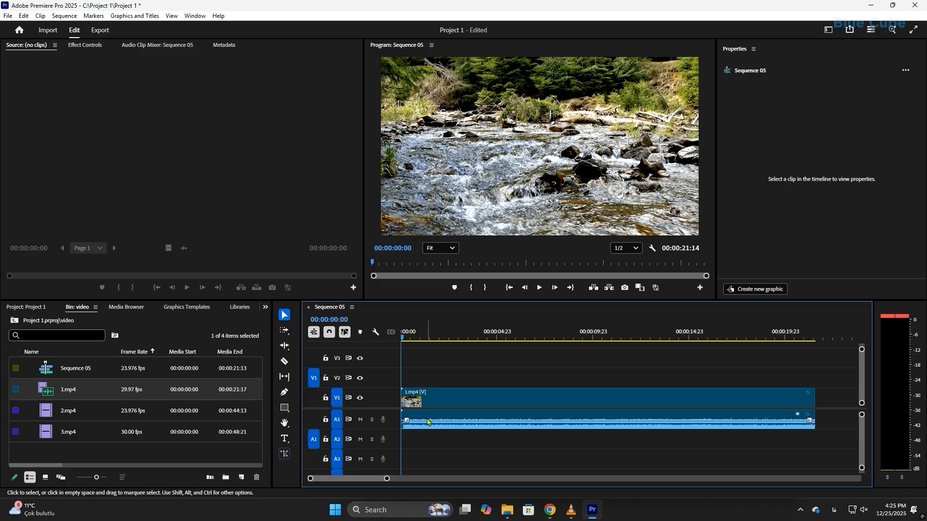
# Step: Ripple trim the end of 1.mp4 back to the playhead at 00:00:15:02
pyautogui.click(716, 336)
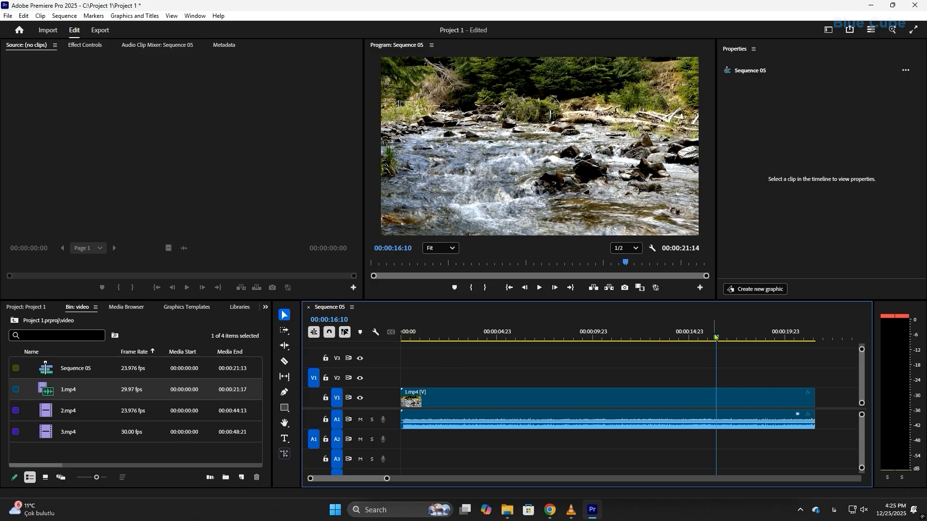
pyautogui.moveTo(716, 337); pyautogui.dragTo(692, 337)
pyautogui.press('w')
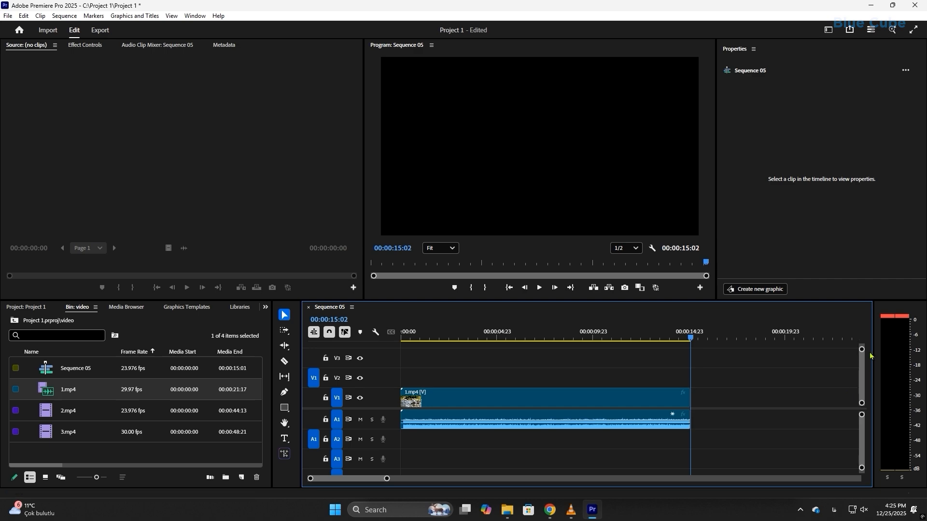
# Step: Increase the height of the video and audio tracks, fit the sequence to the timeline width, and make the video tracks slightly shorter
pyautogui.moveTo(863, 353); pyautogui.dragTo(852, 334)
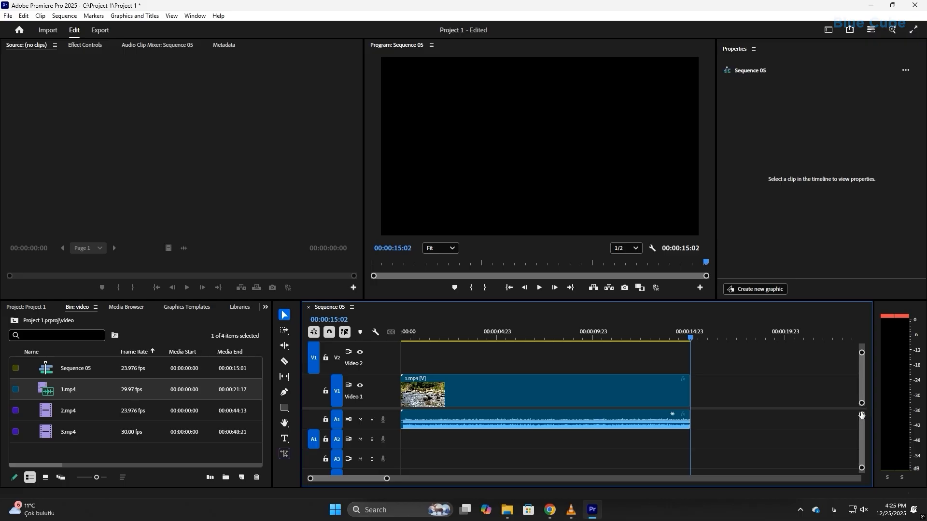
pyautogui.moveTo(861, 415); pyautogui.dragTo(855, 396)
pyautogui.press('\\')
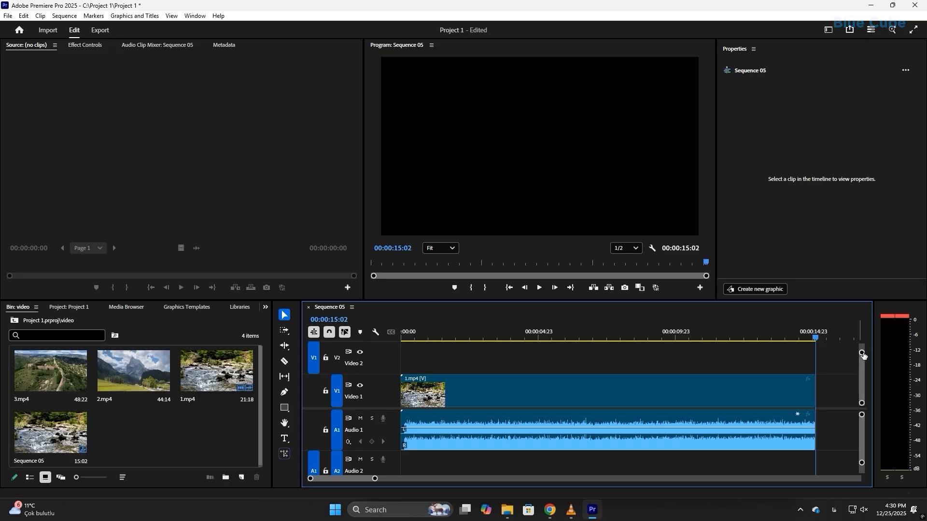
pyautogui.moveTo(862, 353); pyautogui.dragTo(864, 348)
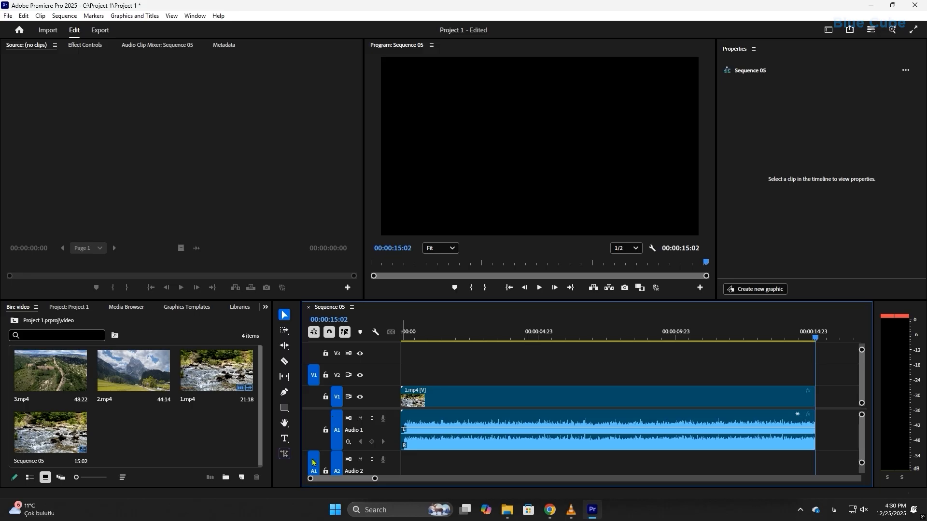
# Step: Patch source audio A1 to track A1 and source video V1 to track V1
pyautogui.click(314, 435)
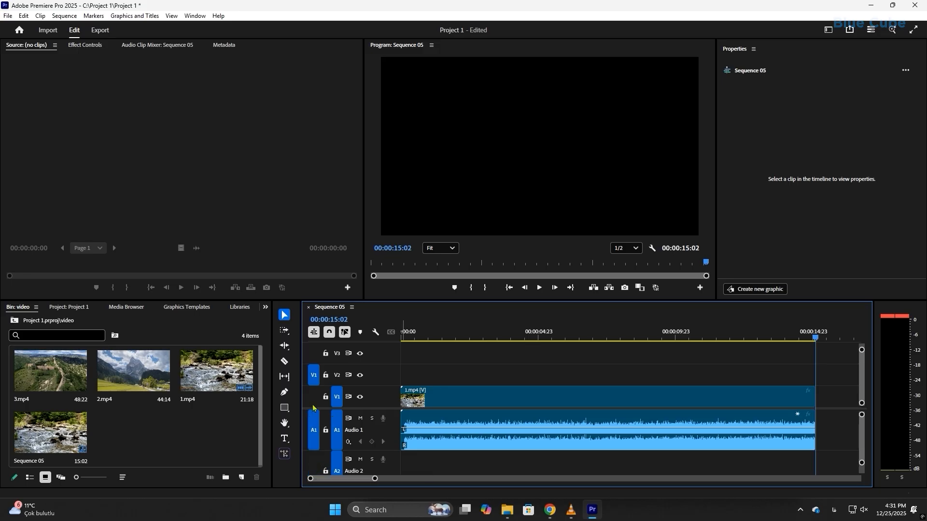
pyautogui.click(314, 397)
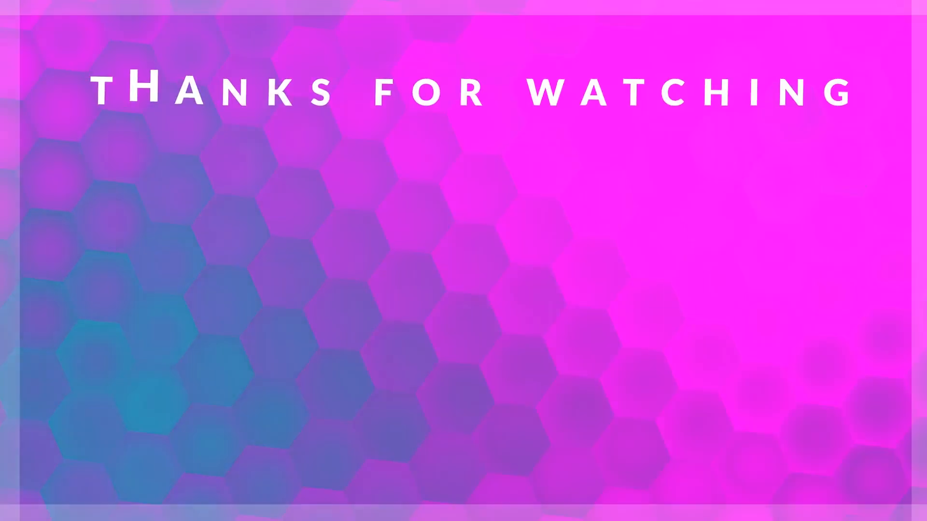